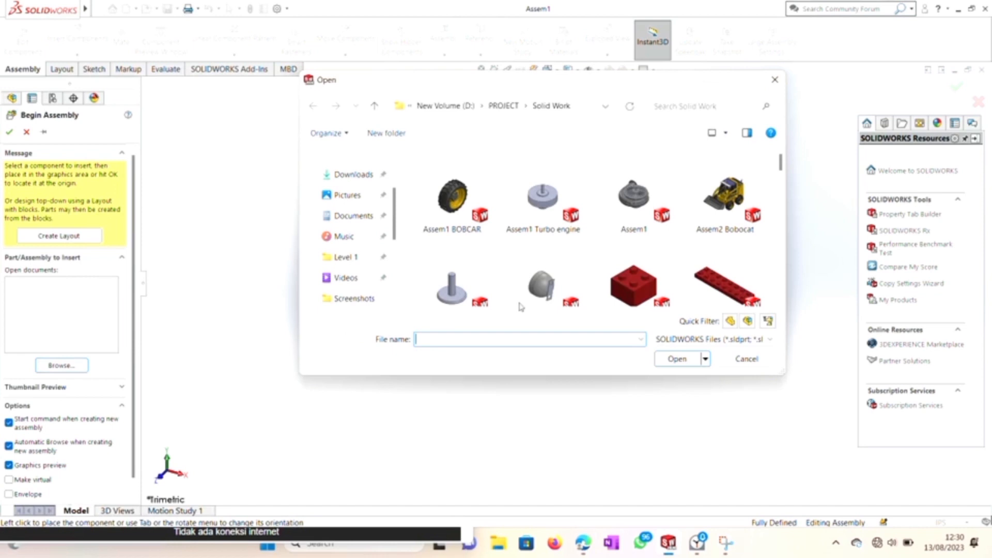
- Insert the Project YT piston from the Solid Work folder and place it as the assembly's first component
{"action": "scroll", "coordinate": [520, 306], "scroll_direction": "down", "scroll_amount": 3}
{"action": "scroll", "coordinate": [520, 306], "scroll_direction": "down", "scroll_amount": 3}
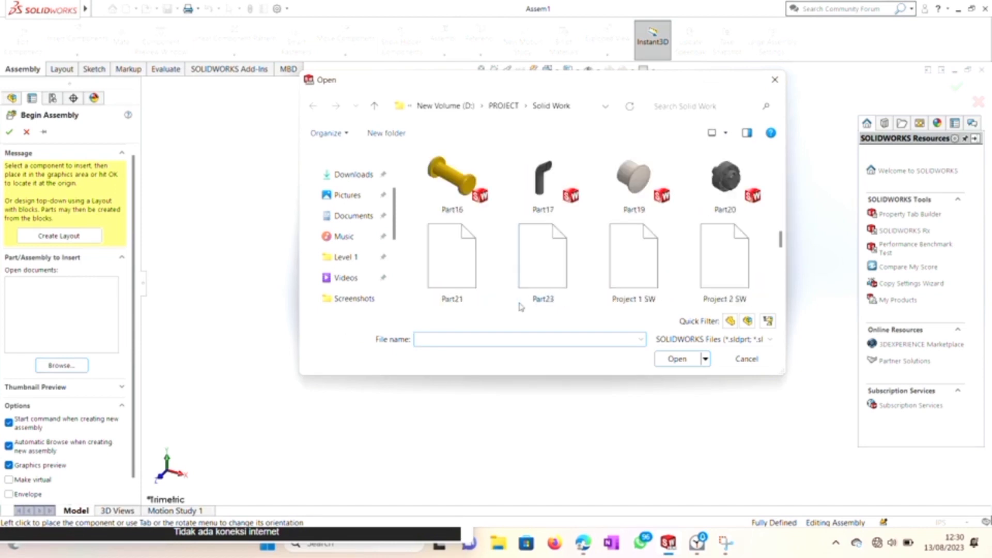
{"action": "scroll", "coordinate": [521, 306], "scroll_direction": "down", "scroll_amount": 5}
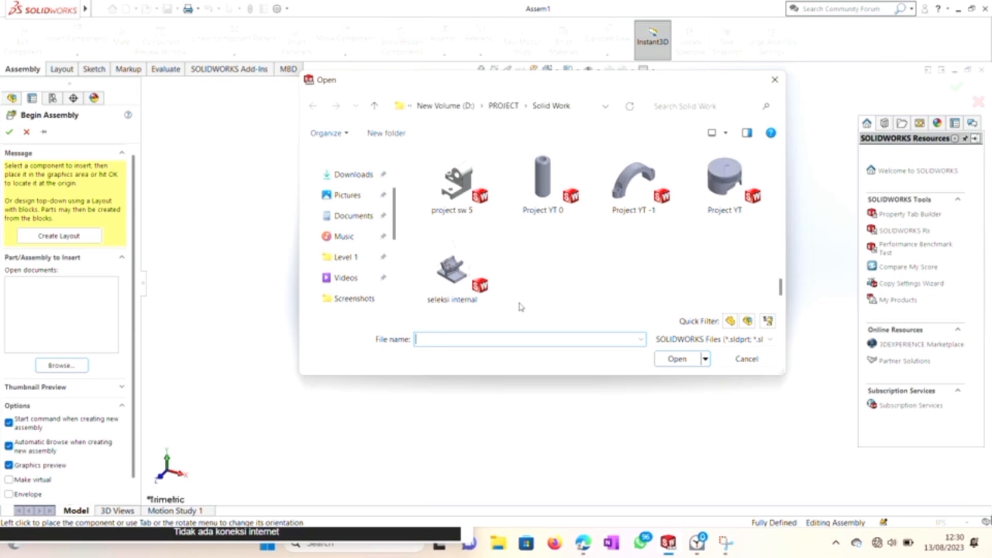
{"action": "scroll", "coordinate": [520, 306], "scroll_direction": "up", "scroll_amount": 1}
{"action": "double_click", "coordinate": [728, 193]}
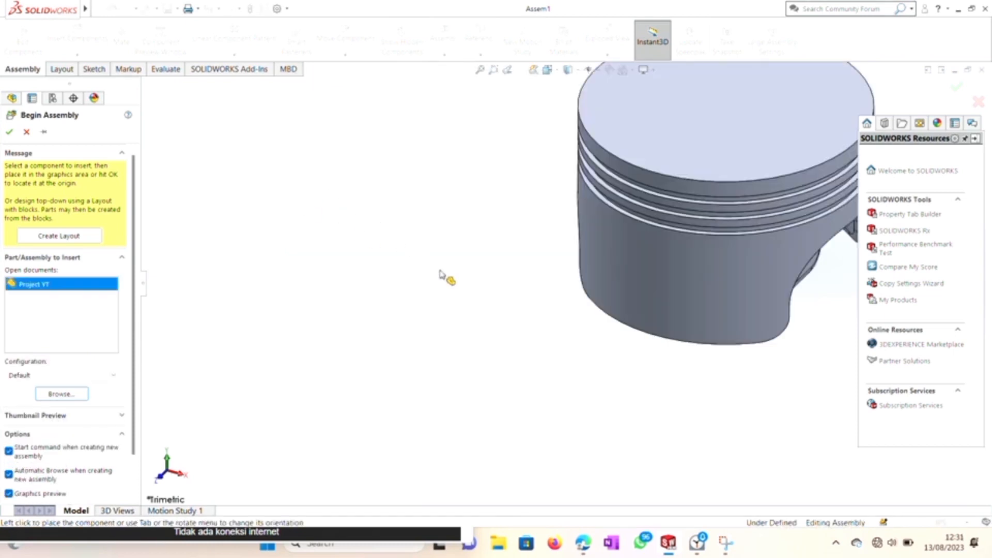
{"action": "left_click", "coordinate": [454, 281]}
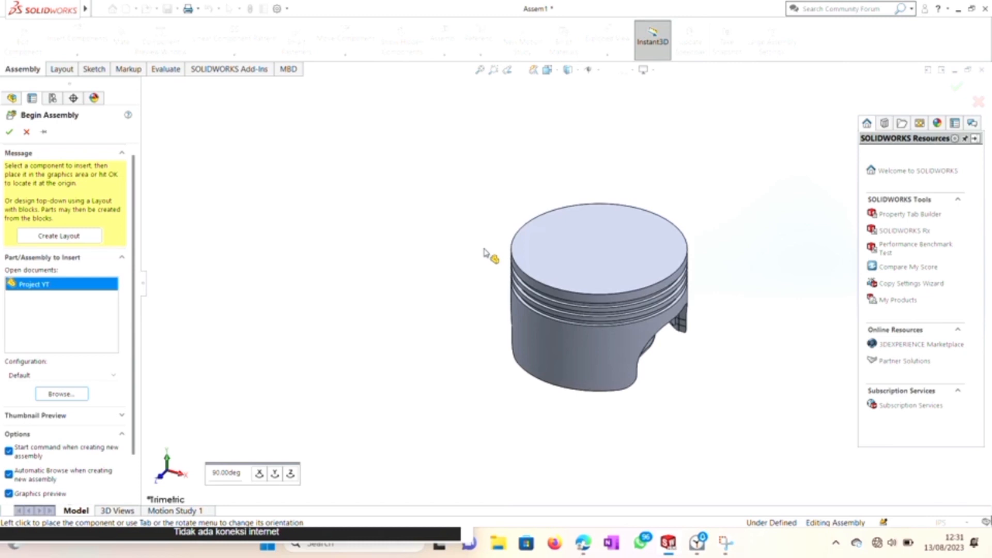
{"action": "left_click", "coordinate": [483, 249]}
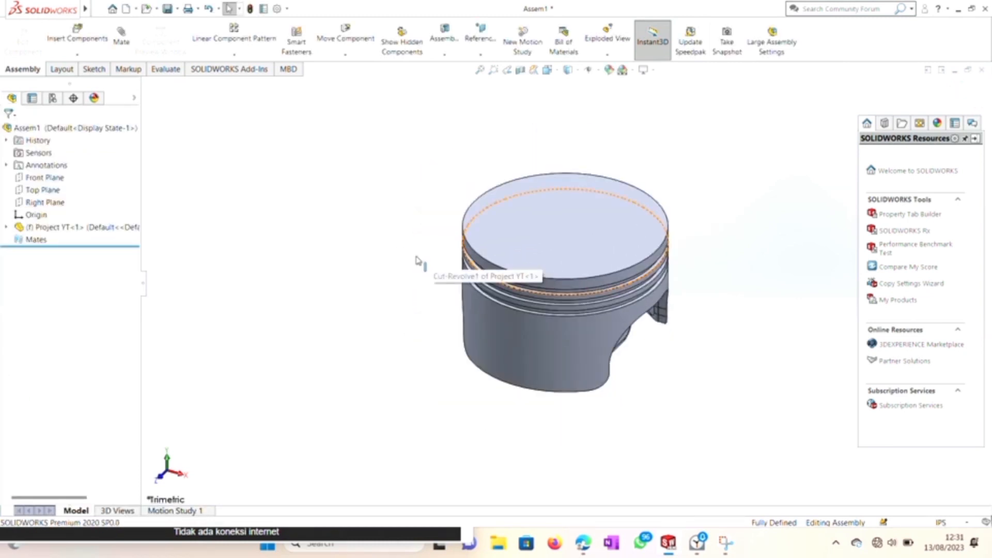
- Load the Part1 connecting rod from the Solid Work folder as the next component to insert
{"action": "right_click", "coordinate": [385, 413]}
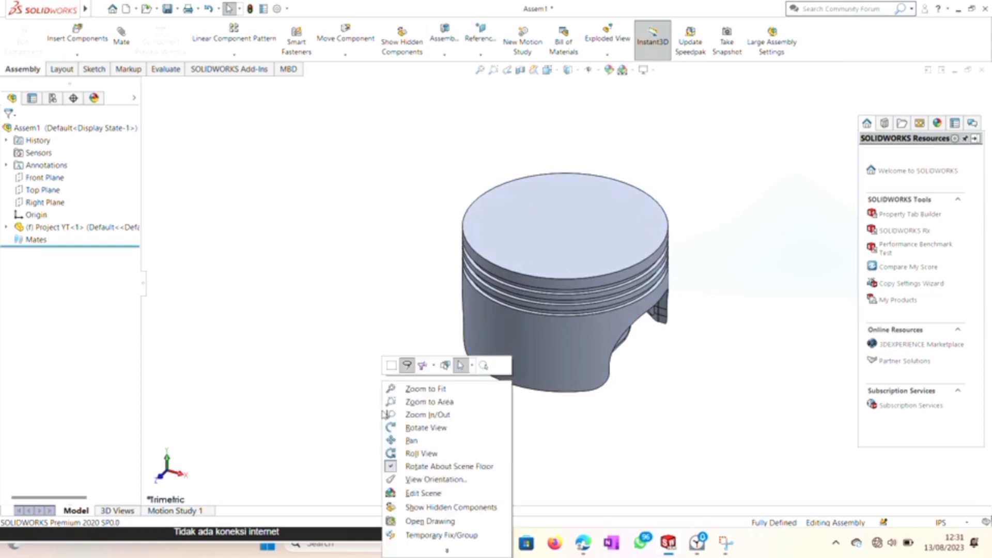
{"action": "left_click", "coordinate": [427, 429]}
{"action": "left_click_drag", "start_coordinate": [537, 441], "coordinate": [540, 281]}
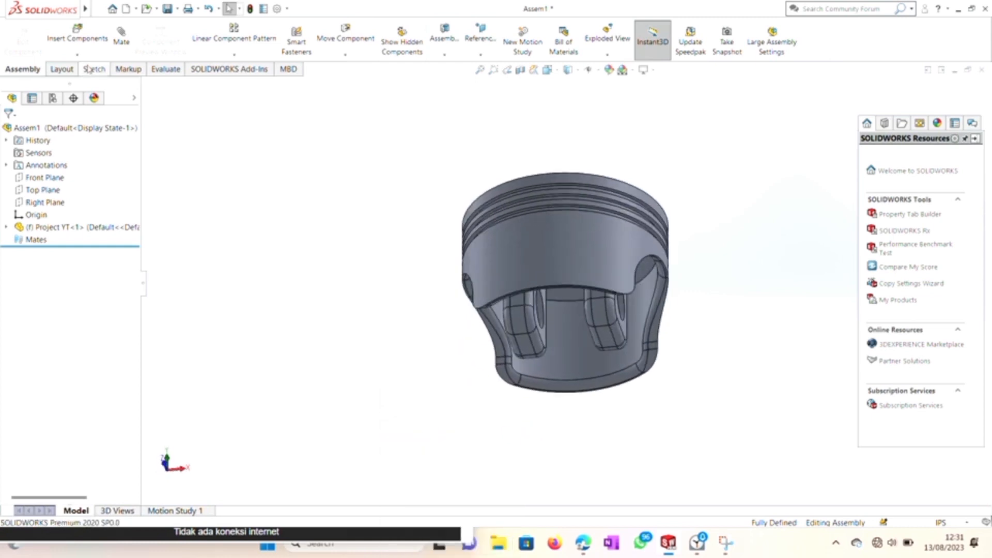
{"action": "left_click", "coordinate": [79, 34]}
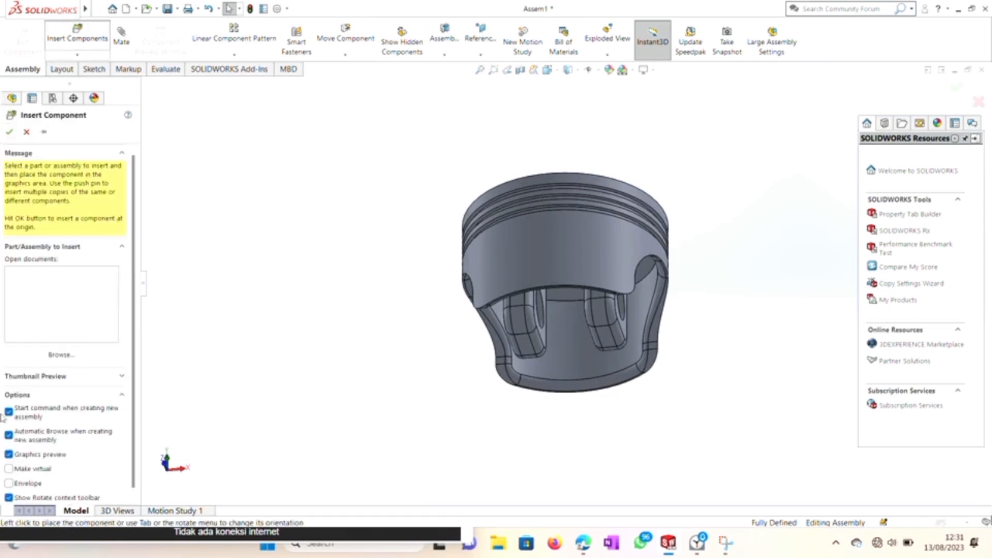
{"action": "left_click", "coordinate": [62, 355]}
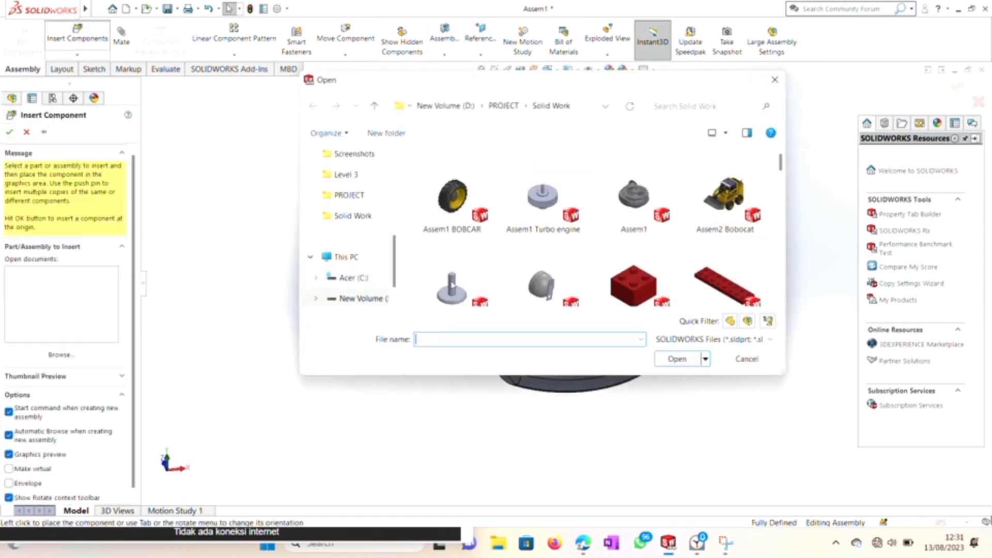
{"action": "scroll", "coordinate": [452, 285], "scroll_direction": "down", "scroll_amount": 3}
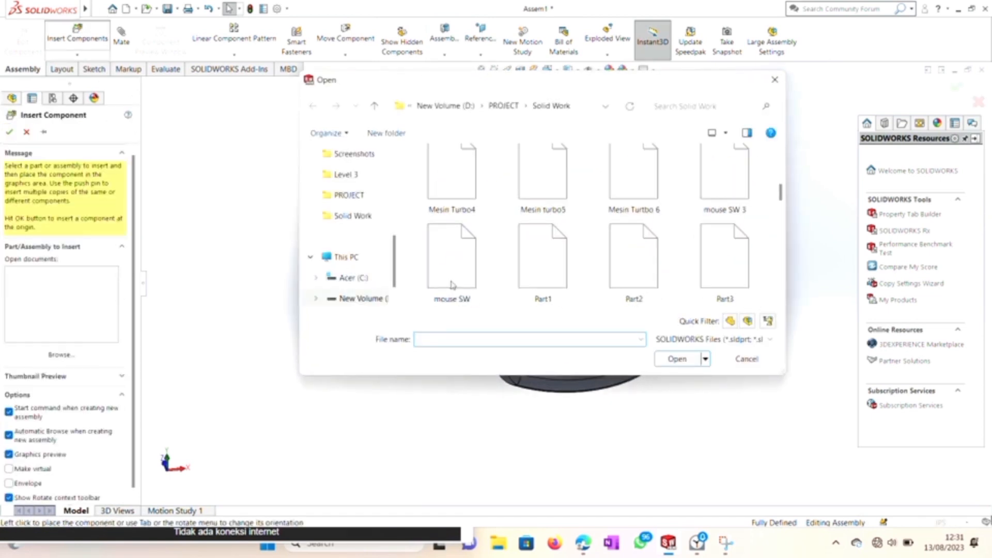
{"action": "left_click", "coordinate": [541, 280]}
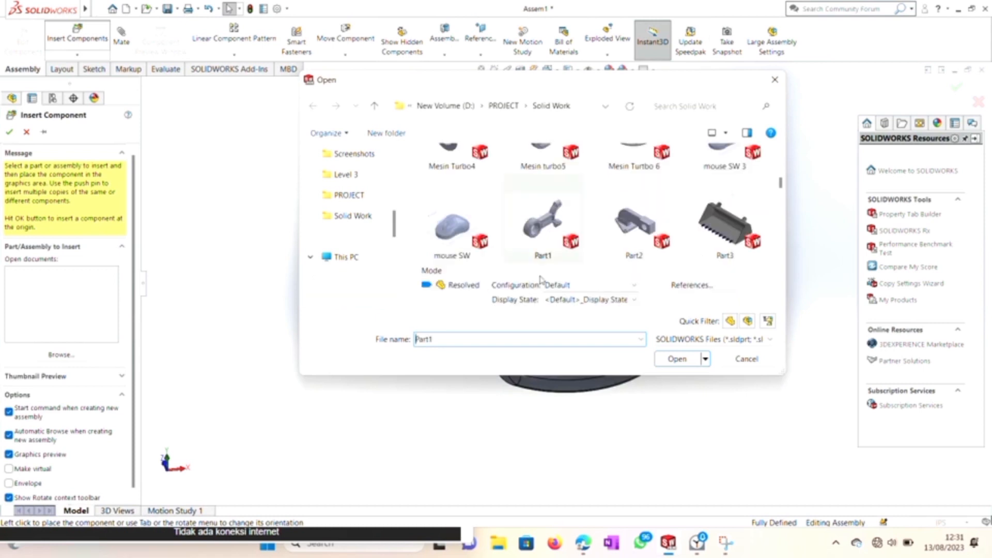
{"action": "left_click", "coordinate": [680, 361]}
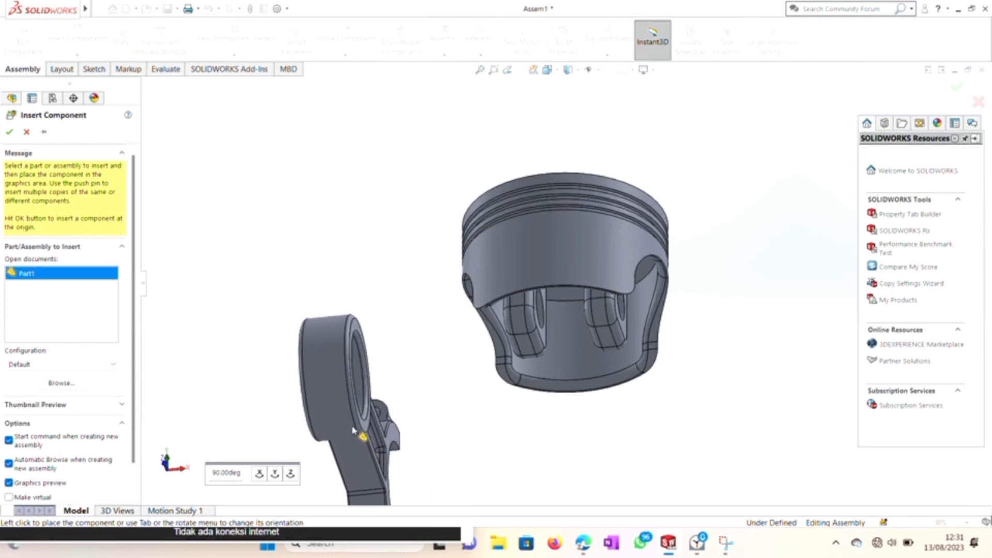
- Turn the connecting rod in 90-degree increments about the Z, X and Y axes and place it in front of the piston
{"action": "left_click", "coordinate": [290, 474]}
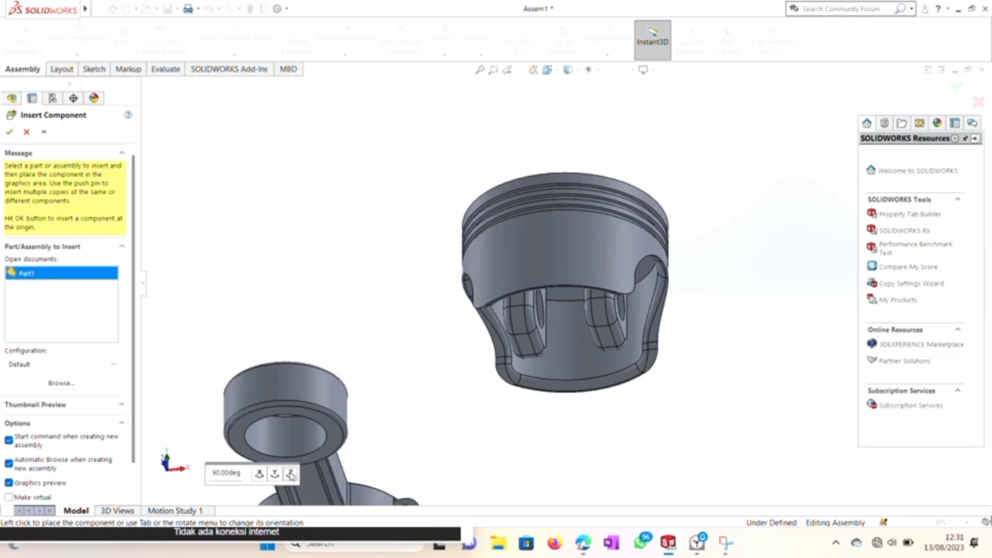
{"action": "left_click", "coordinate": [259, 474]}
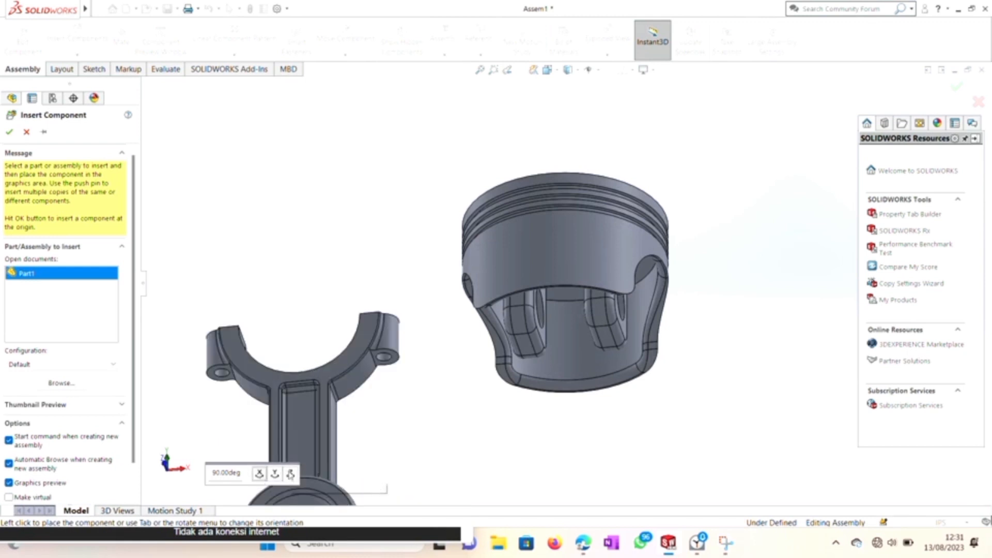
{"action": "left_click", "coordinate": [291, 474]}
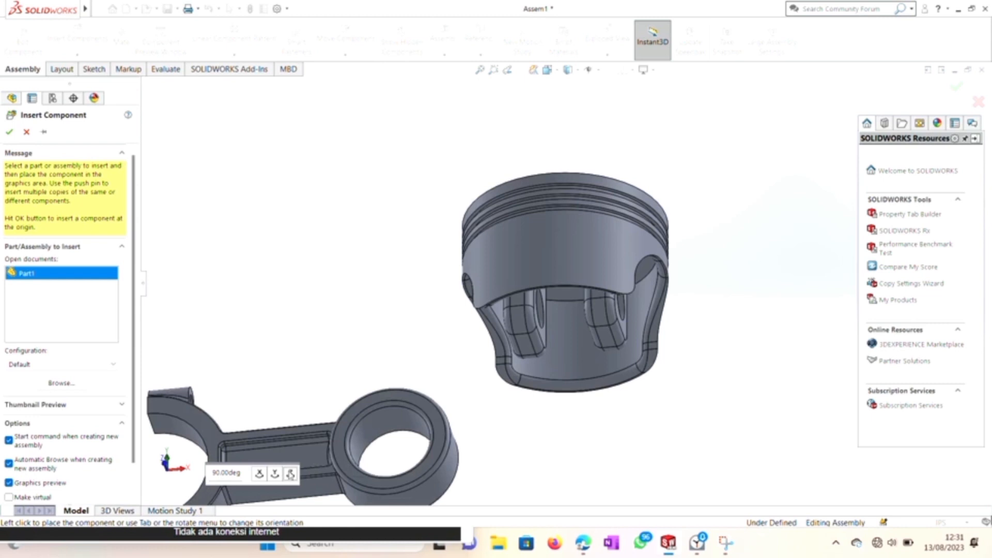
{"action": "left_click", "coordinate": [275, 474]}
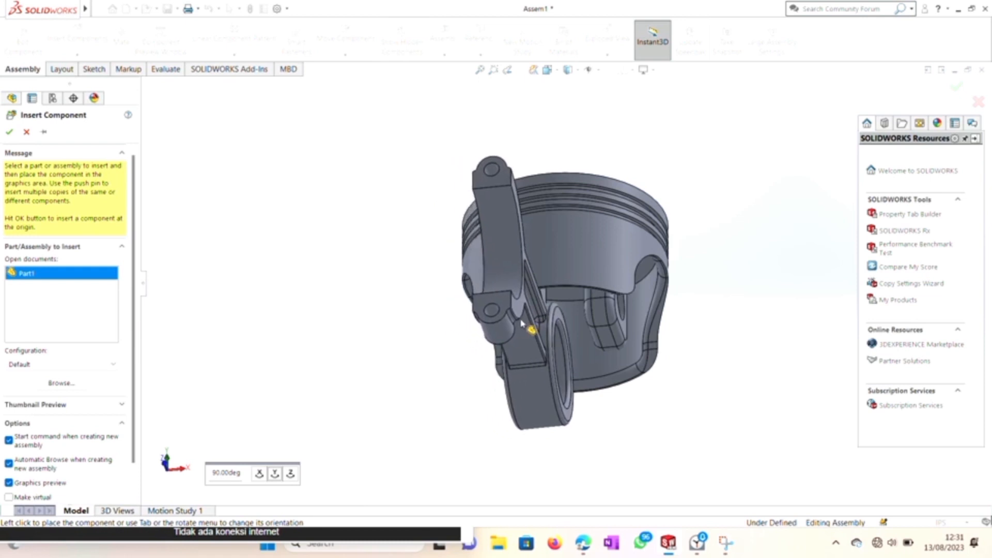
{"action": "left_click", "coordinate": [522, 323]}
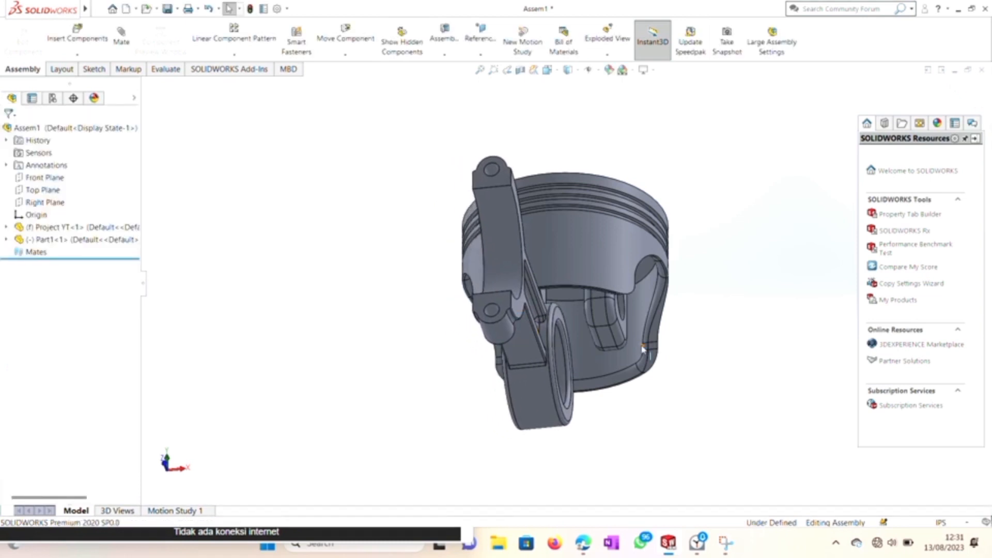
- Try a concentric mate between the connecting rod's small-end bore edge and the circular edge of the piston's pin boss
{"action": "scroll", "coordinate": [643, 349], "scroll_direction": "down", "scroll_amount": 3}
{"action": "scroll", "coordinate": [643, 350], "scroll_direction": "up", "scroll_amount": 5}
{"action": "scroll", "coordinate": [642, 350], "scroll_direction": "down", "scroll_amount": 3}
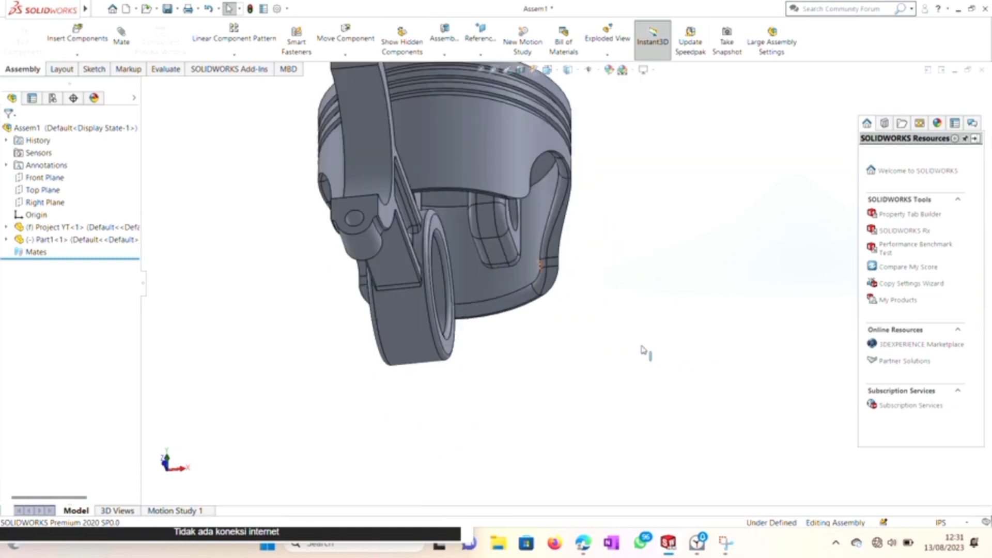
{"action": "scroll", "coordinate": [644, 351], "scroll_direction": "down", "scroll_amount": 2}
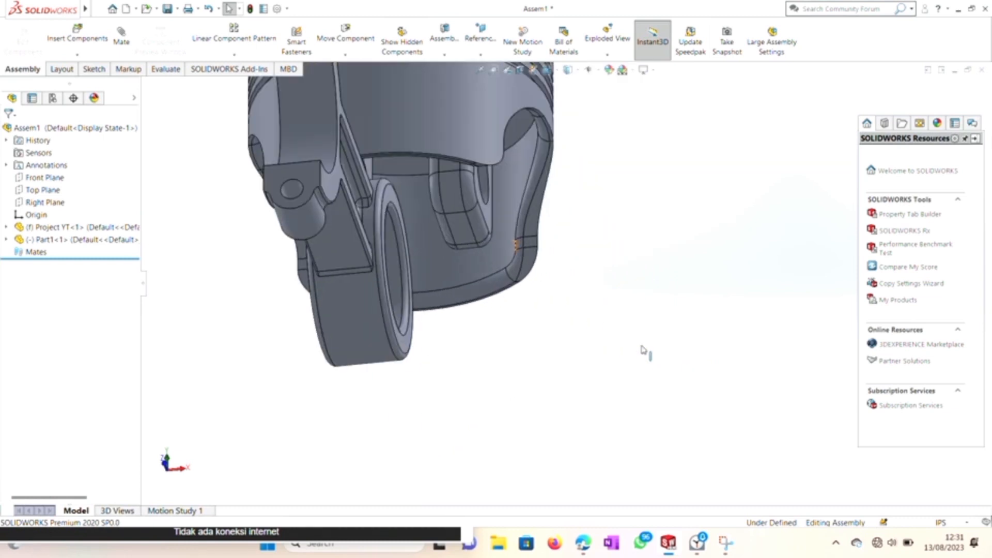
{"action": "scroll", "coordinate": [644, 351], "scroll_direction": "up", "scroll_amount": 3}
{"action": "right_click", "coordinate": [569, 292]}
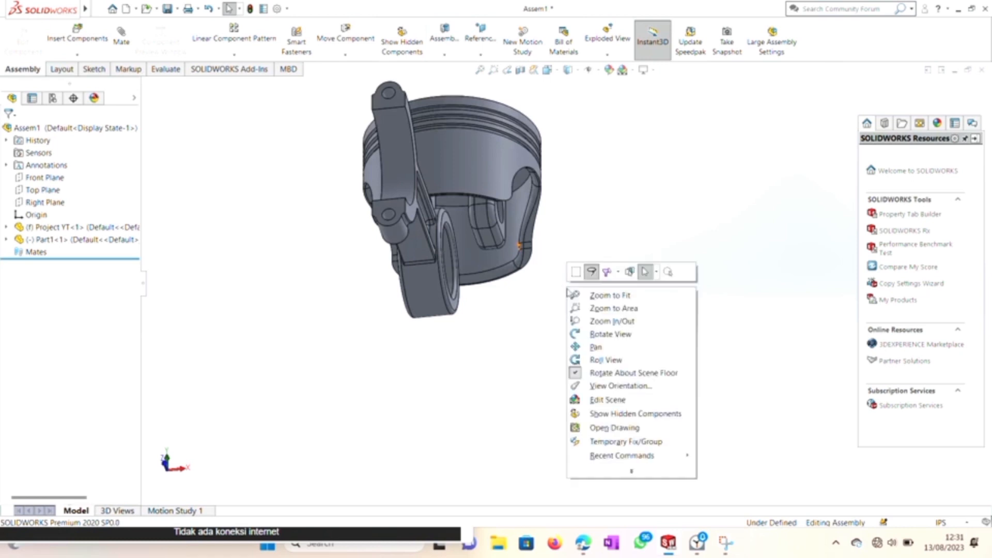
{"action": "left_click", "coordinate": [592, 337]}
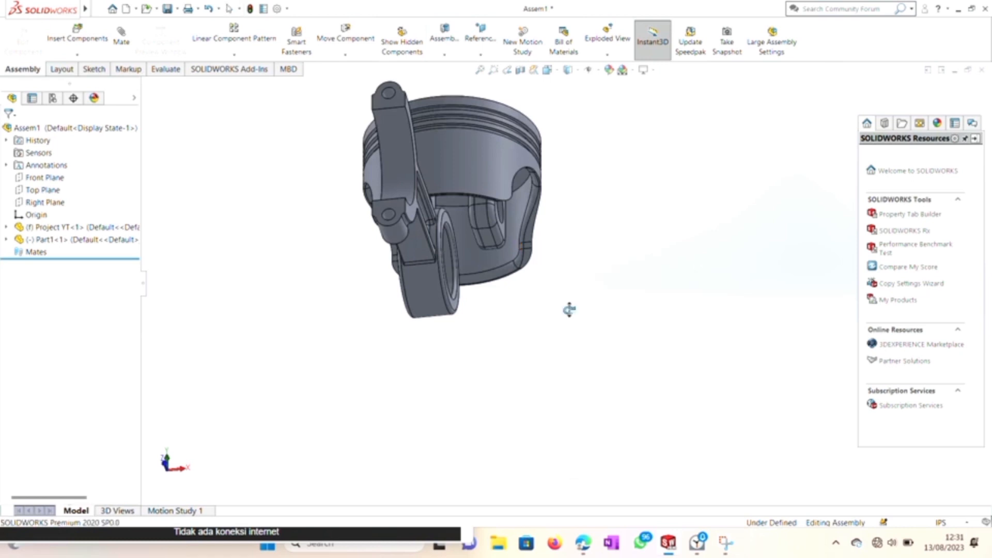
{"action": "left_click_drag", "start_coordinate": [569, 310], "coordinate": [650, 376]}
{"action": "key", "text": "Escape"}
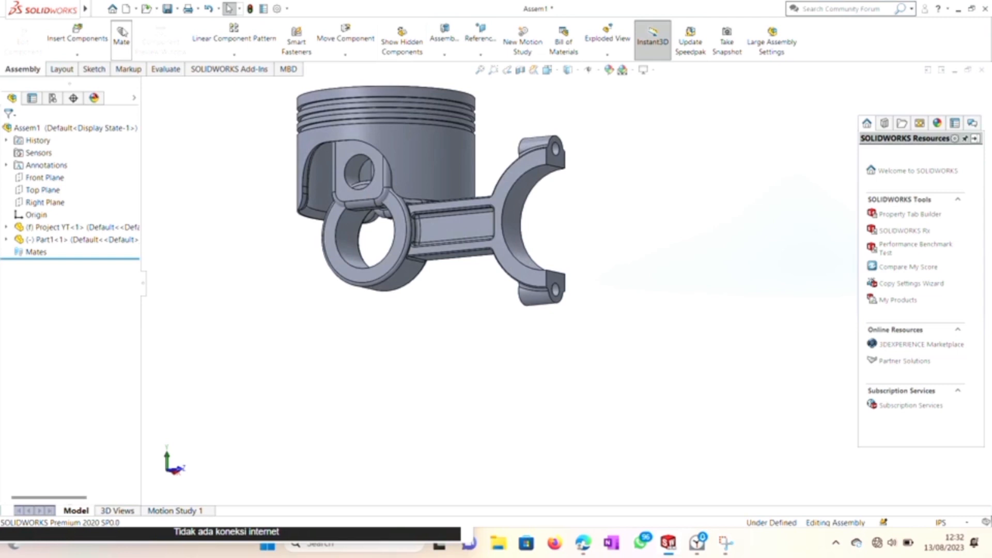
{"action": "left_click", "coordinate": [123, 32]}
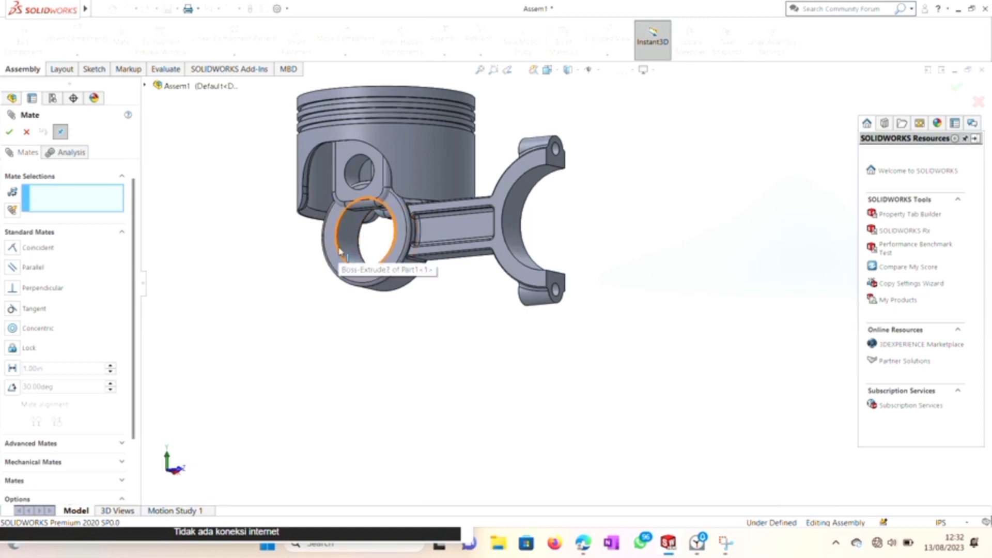
{"action": "left_click", "coordinate": [340, 251]}
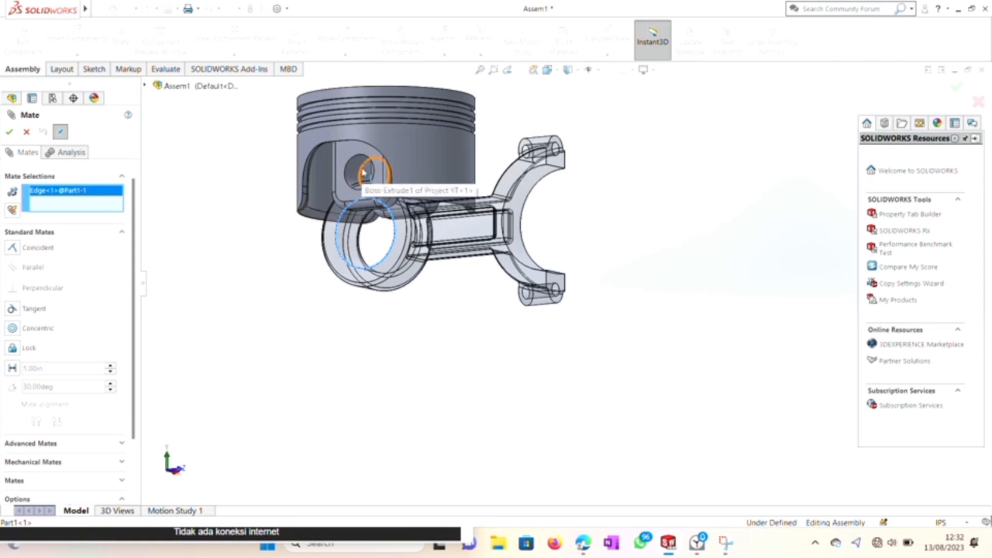
{"action": "left_click", "coordinate": [363, 172]}
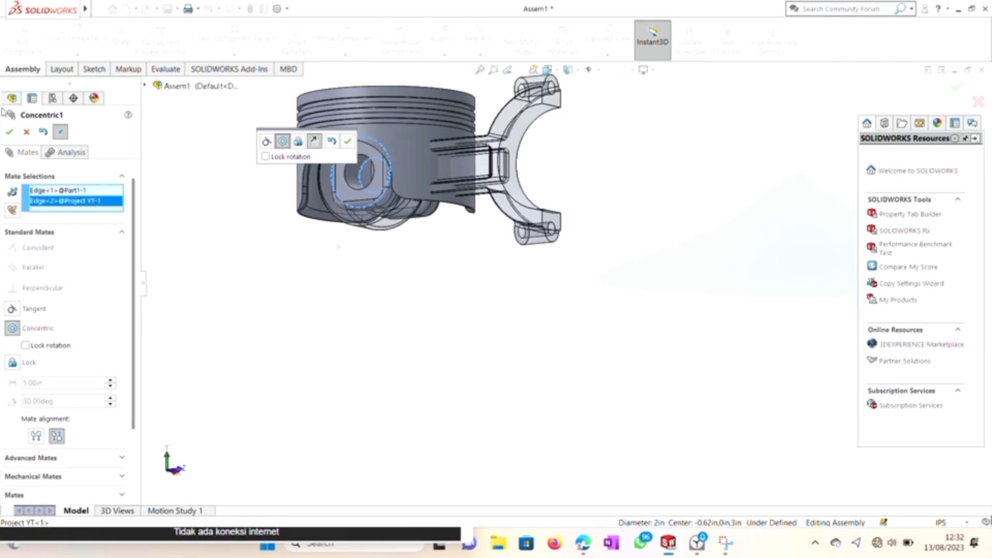
{"action": "left_click", "coordinate": [10, 134]}
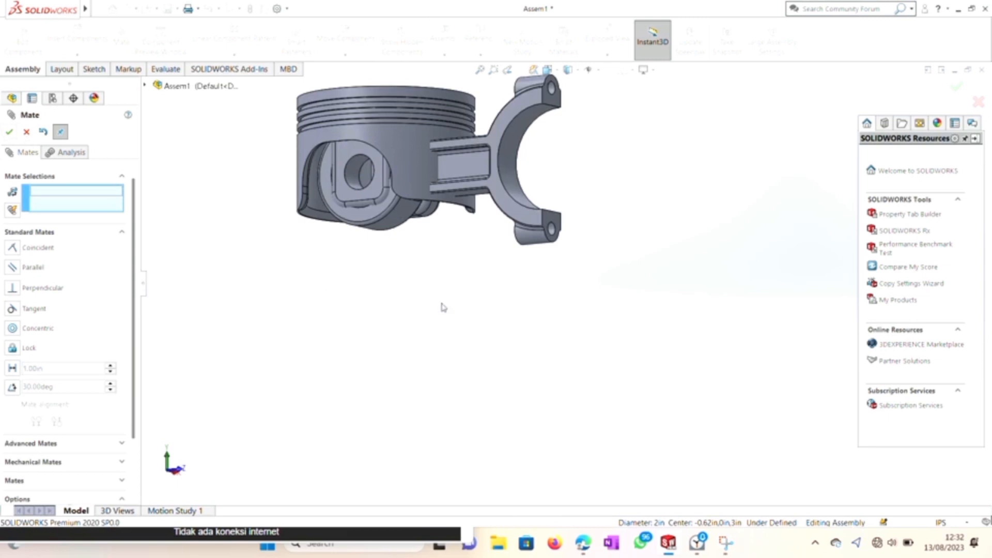
- Undo the concentric mate between the connecting rod and the piston
{"action": "left_click", "coordinate": [28, 253]}
{"action": "key", "text": "ctrl+z"}
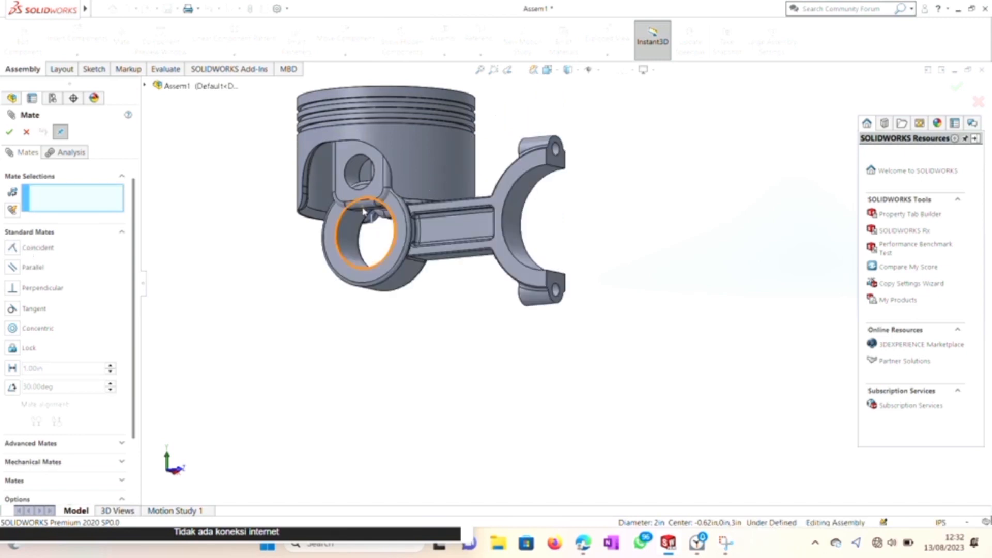
- Mate the connecting rod's small-end bore edge concentric with the circular edge of the piston's pin boss
{"action": "left_click", "coordinate": [340, 226]}
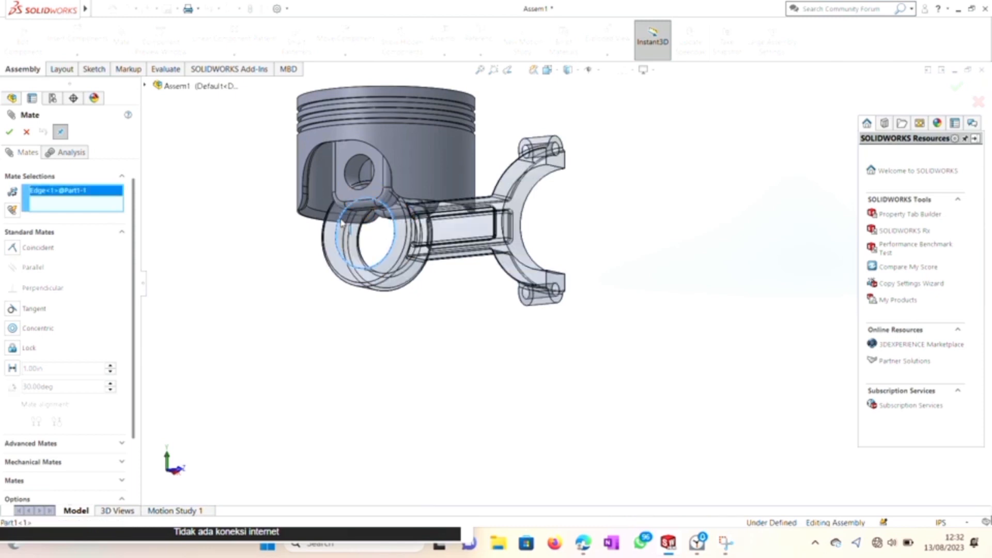
{"action": "left_click", "coordinate": [363, 173]}
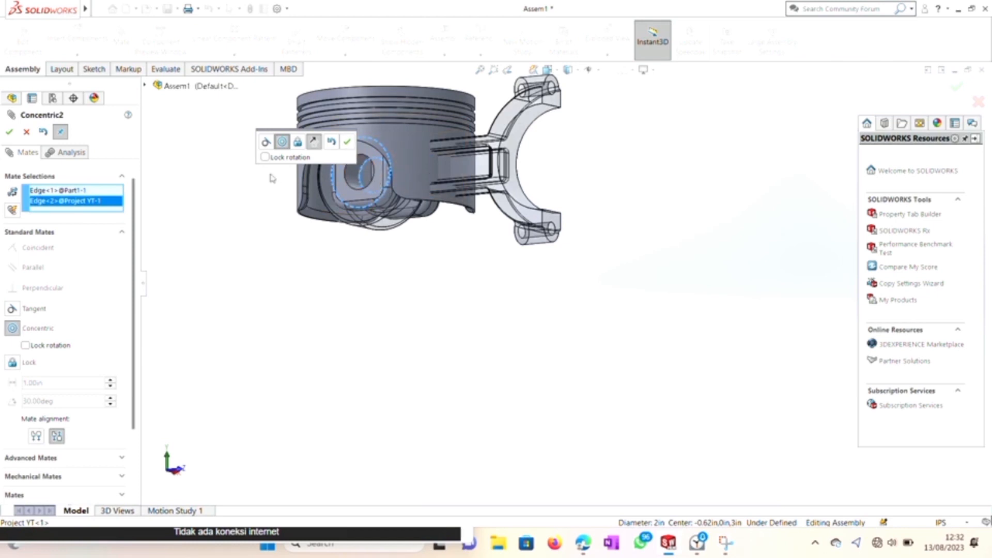
{"action": "left_click", "coordinate": [346, 141]}
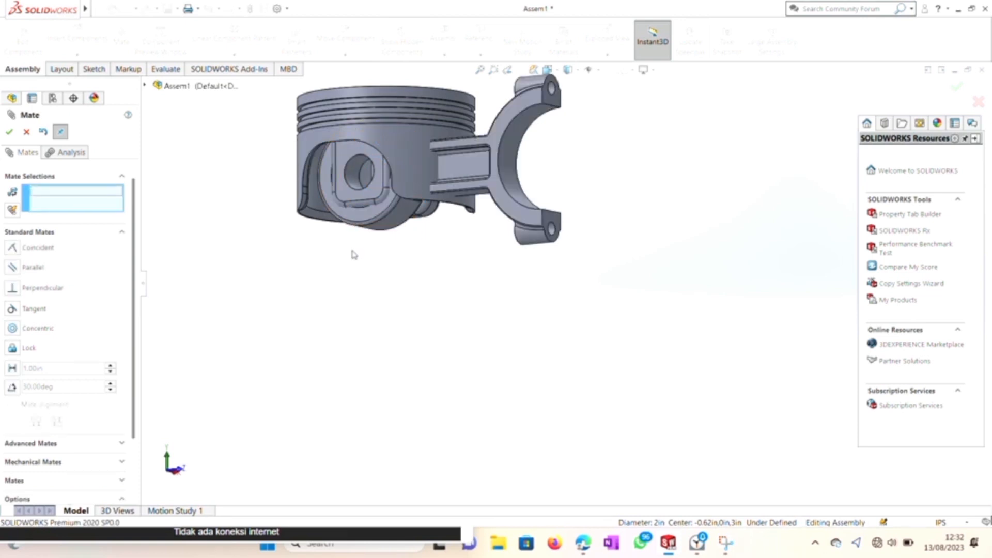
- Examine from several sides and up close how the connecting rod's small end sits between the piston's pin bosses
{"action": "right_click", "coordinate": [479, 270]}
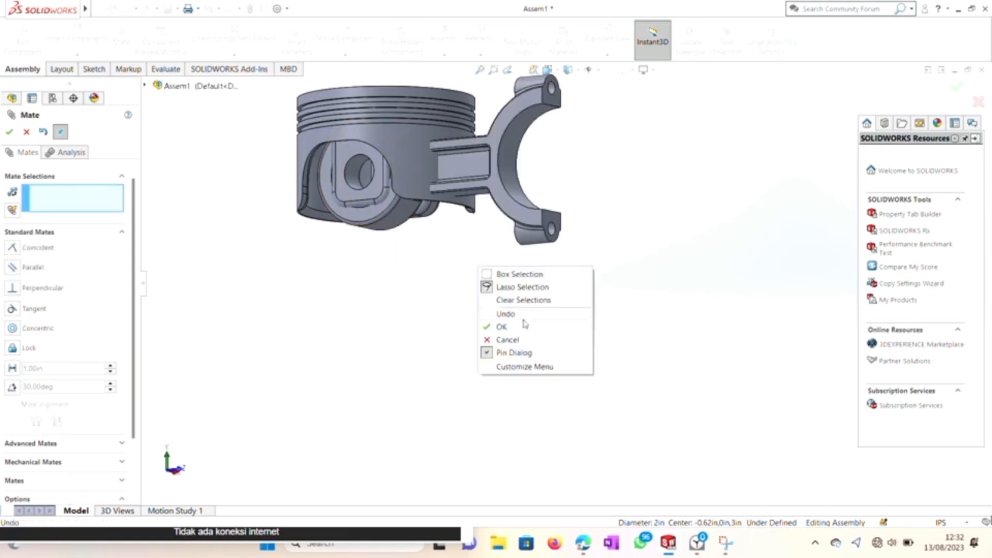
{"action": "left_click", "coordinate": [412, 287]}
{"action": "key", "text": "Right"}
{"action": "key", "text": "Right"}
{"action": "key", "text": "Left"}
{"action": "key", "text": "Left"}
{"action": "key", "text": "Left"}
{"action": "key", "text": "Left"}
{"action": "key", "text": "Left"}
{"action": "key", "text": "Left"}
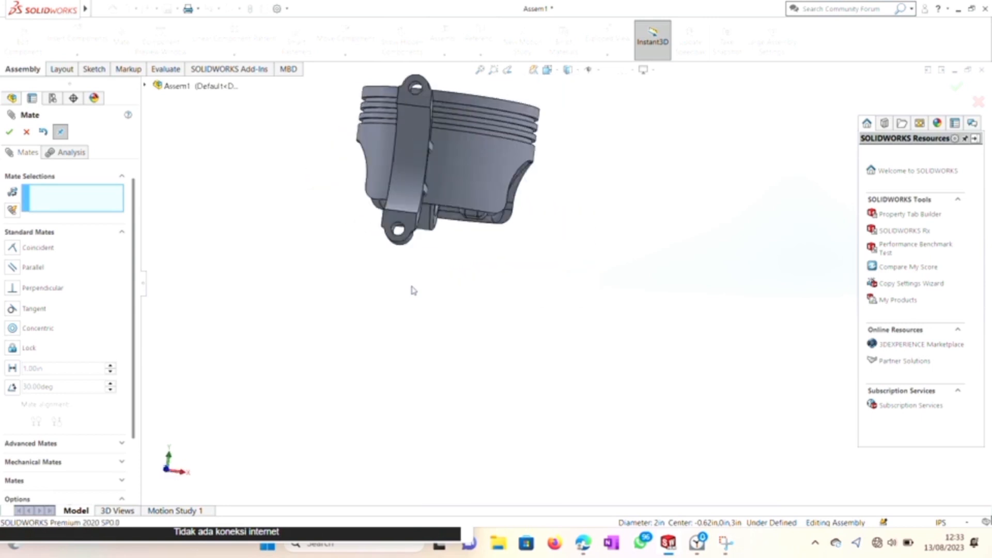
{"action": "key", "text": "Left"}
{"action": "key", "text": "Left"}
{"action": "key", "text": "Up"}
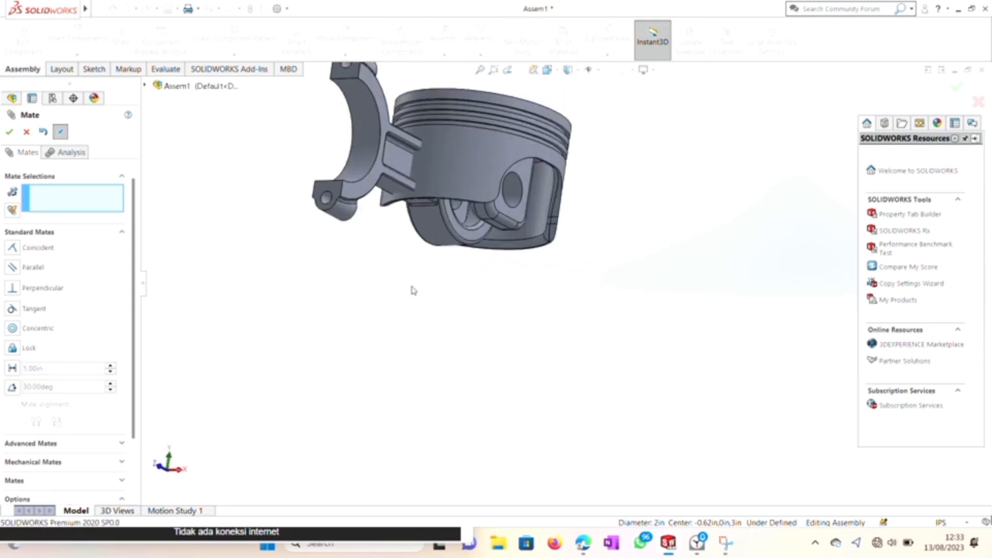
{"action": "key", "text": "ctrl+Down"}
{"action": "key", "text": "Right"}
{"action": "key", "text": "Right"}
{"action": "key", "text": "Right"}
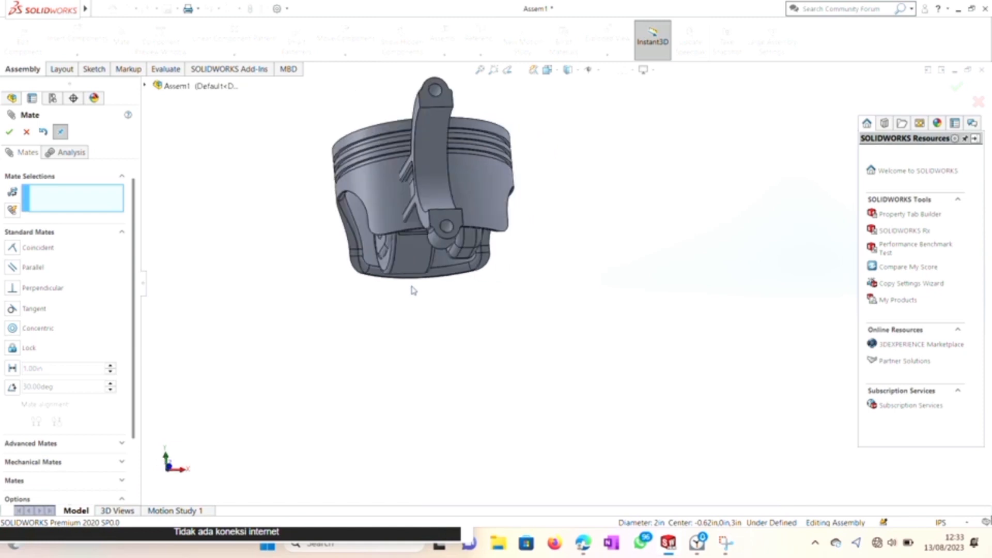
{"action": "scroll", "coordinate": [482, 275], "scroll_direction": "down", "scroll_amount": 5}
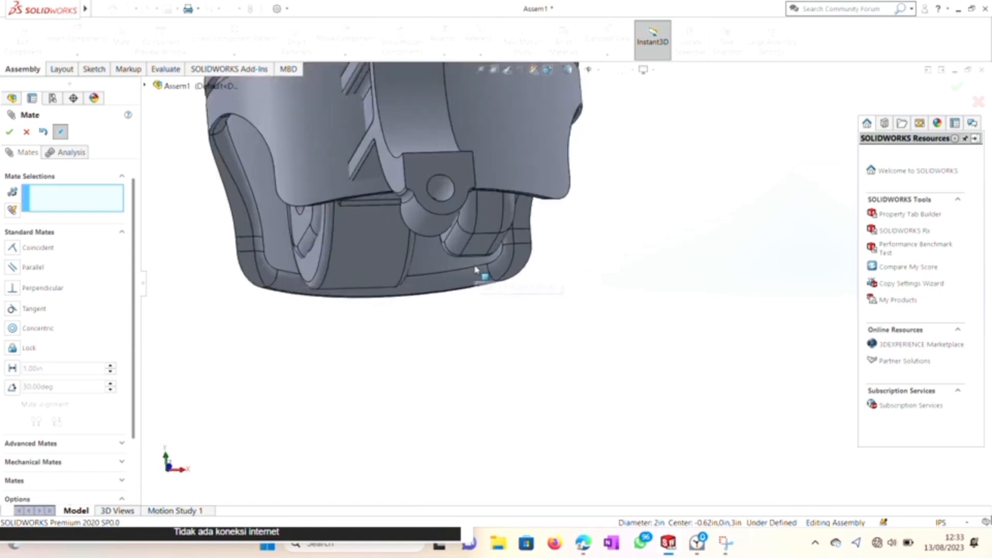
- Mate the side face of the connecting rod's small end coincident with the facing inner face of the piston's pin boss
{"action": "key", "text": "Left"}
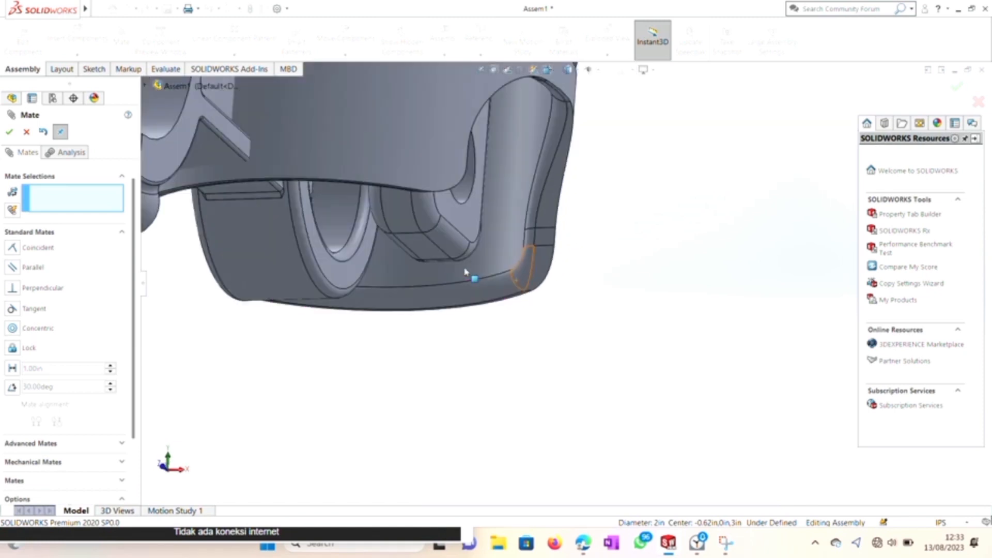
{"action": "left_click", "coordinate": [334, 274]}
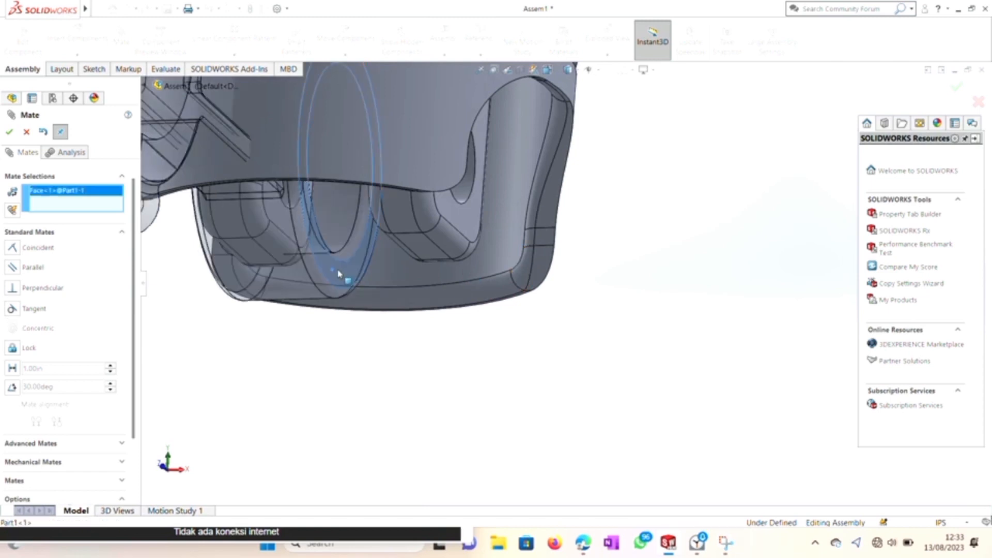
{"action": "key", "text": "Left"}
{"action": "key", "text": "Left"}
{"action": "key", "text": "Right"}
{"action": "key", "text": "Right"}
{"action": "key", "text": "Right"}
{"action": "key", "text": "Right"}
{"action": "key", "text": "Right"}
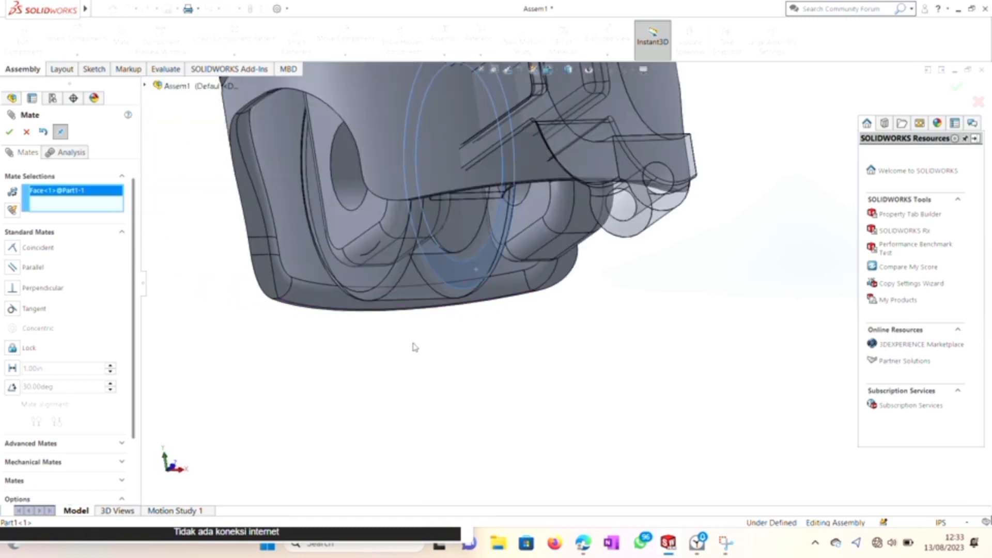
{"action": "left_click", "coordinate": [524, 217]}
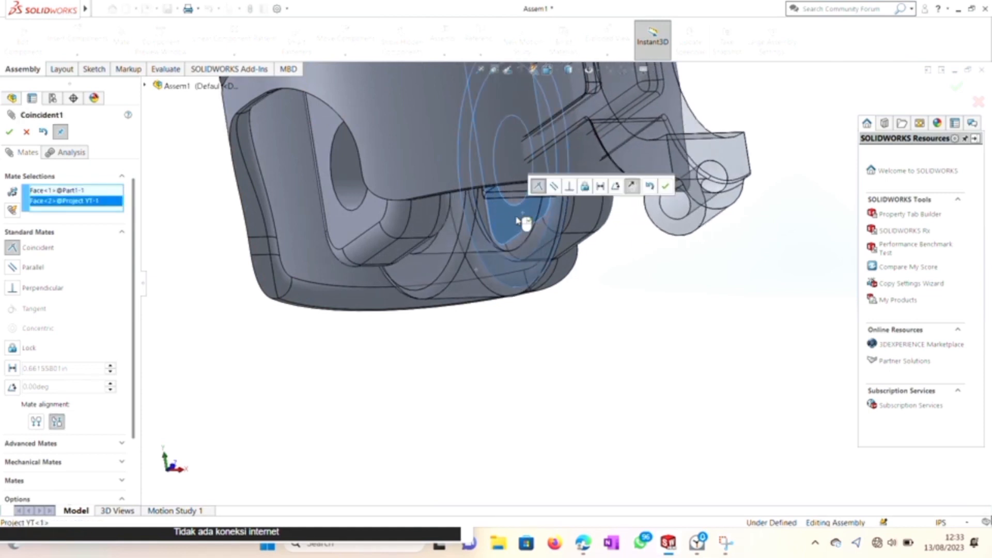
{"action": "left_click", "coordinate": [9, 133]}
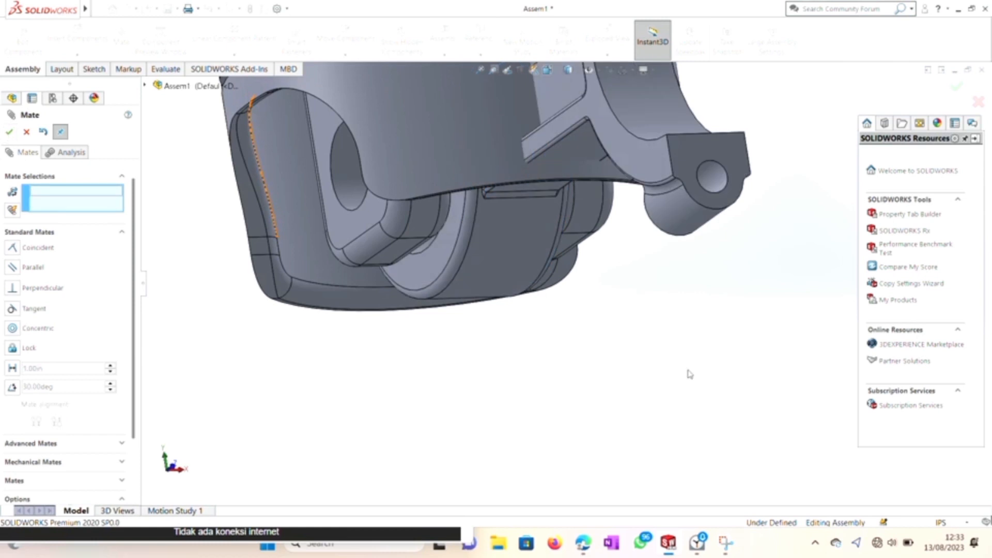
- Examine from several sides how the connecting rod's small end is positioned between the piston's pin bosses and aligned with their bores
{"action": "key", "text": "Down"}
{"action": "key", "text": "Down"}
{"action": "key", "text": "Down"}
{"action": "key", "text": "Down"}
{"action": "key", "text": "Down"}
{"action": "key", "text": "Down"}
{"action": "key", "text": "Down"}
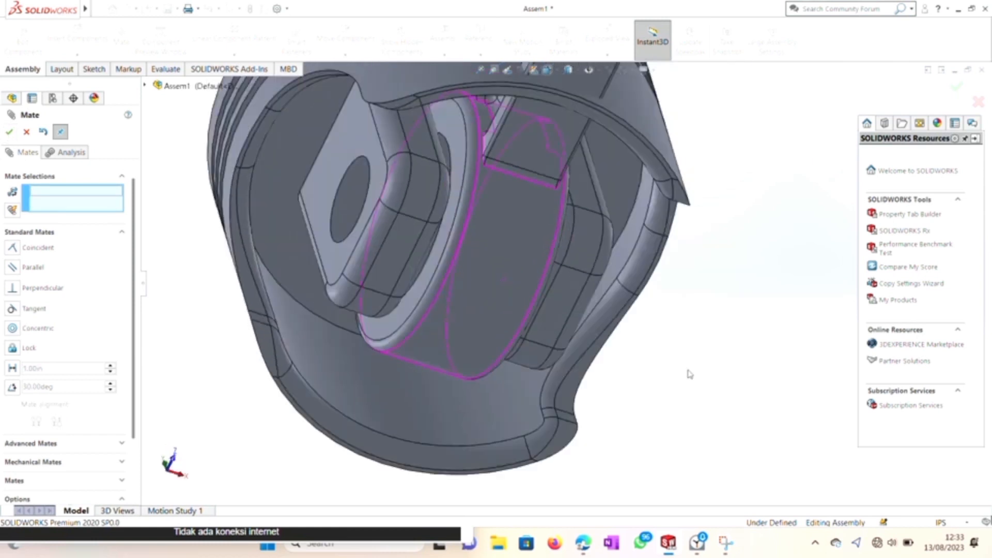
{"action": "key", "text": "Right"}
{"action": "key", "text": "Right"}
{"action": "key", "text": "Right"}
{"action": "key", "text": "Right"}
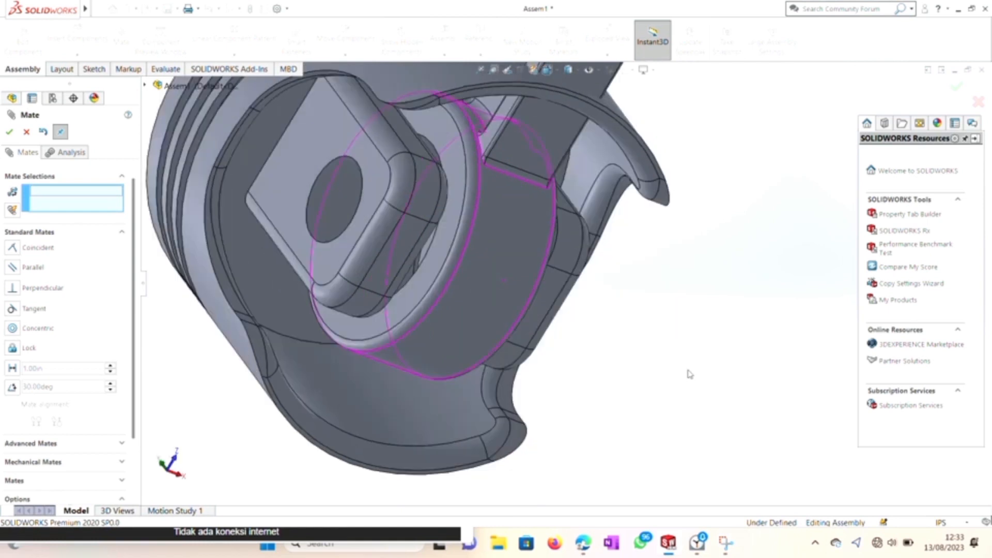
{"action": "key", "text": "Right"}
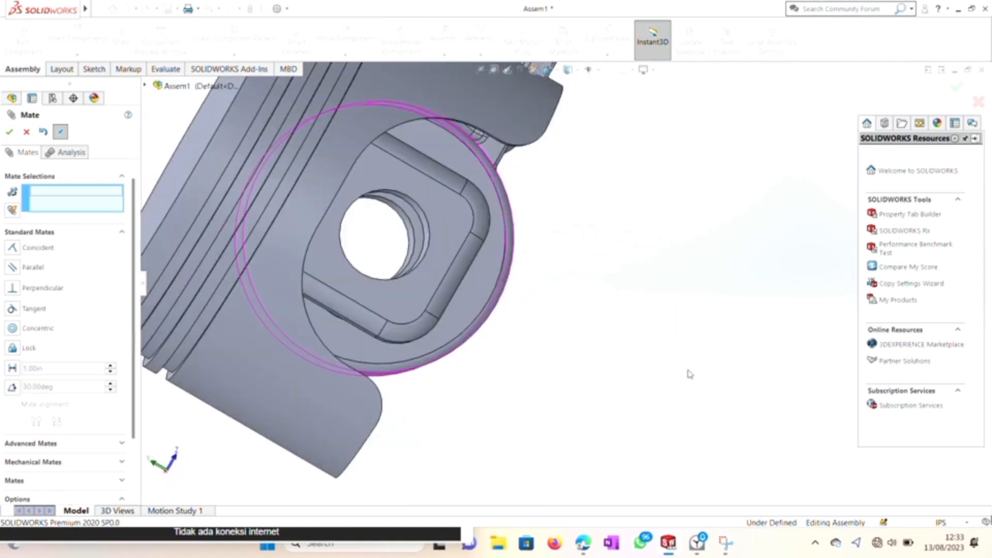
{"action": "key", "text": "Right"}
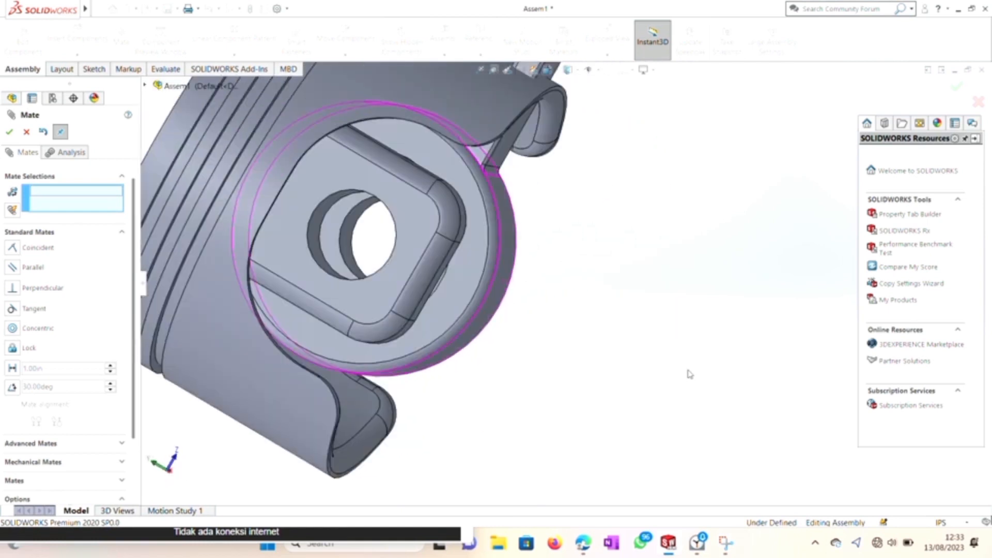
{"action": "key", "text": "Right"}
{"action": "key", "text": "Left"}
{"action": "key", "text": "Right"}
{"action": "key", "text": "Down"}
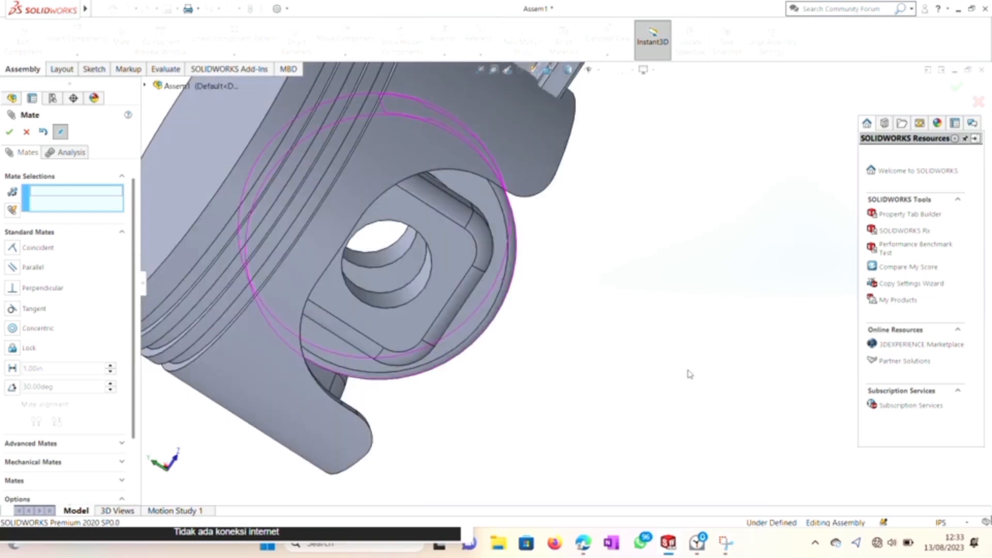
{"action": "key", "text": "Down"}
{"action": "key", "text": "Left"}
{"action": "key", "text": "Left"}
{"action": "key", "text": "Left"}
{"action": "key", "text": "Left"}
{"action": "key", "text": "Left"}
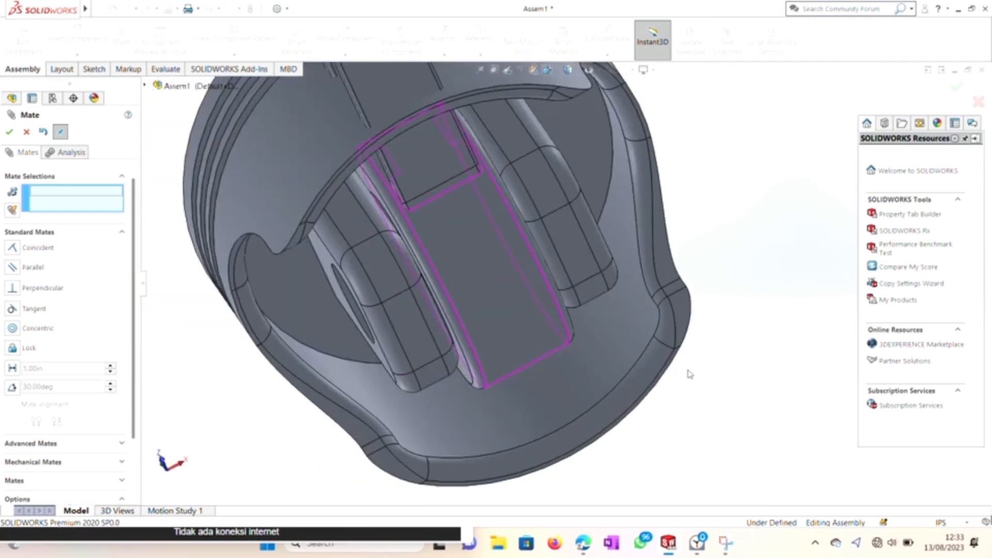
{"action": "key", "text": "Right"}
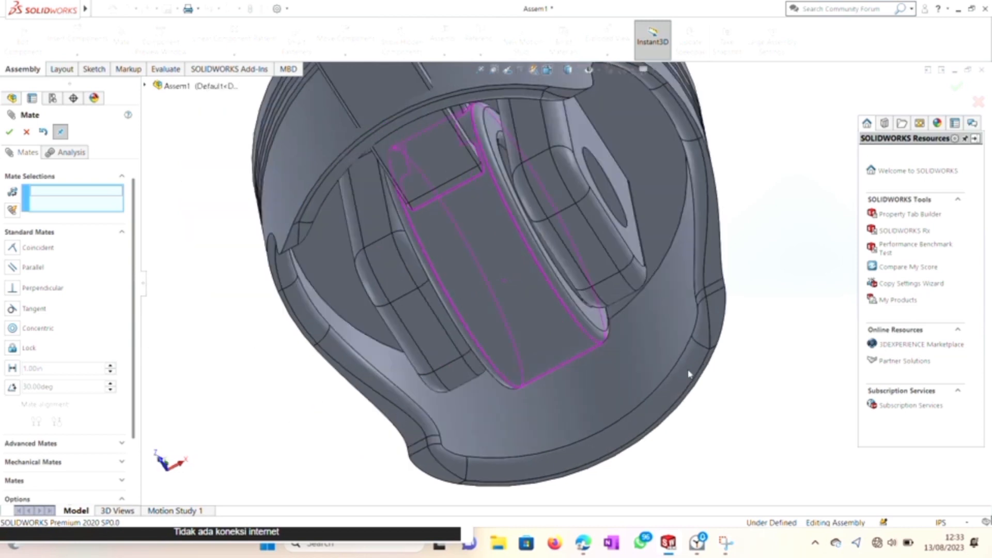
{"action": "key", "text": "Down"}
{"action": "key", "text": "Down"}
{"action": "key", "text": "Down"}
{"action": "key", "text": "Down"}
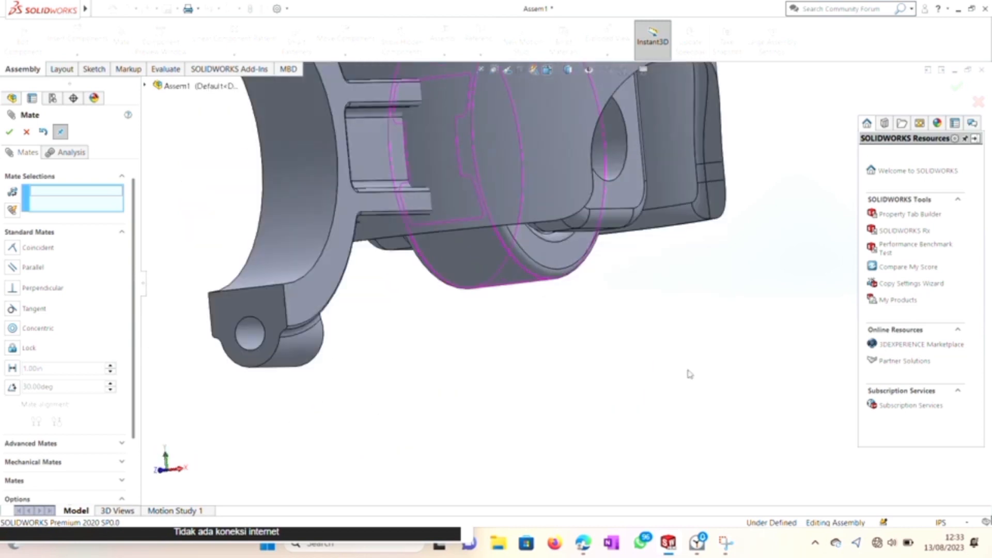
{"action": "scroll", "coordinate": [690, 373], "scroll_direction": "down", "scroll_amount": 2}
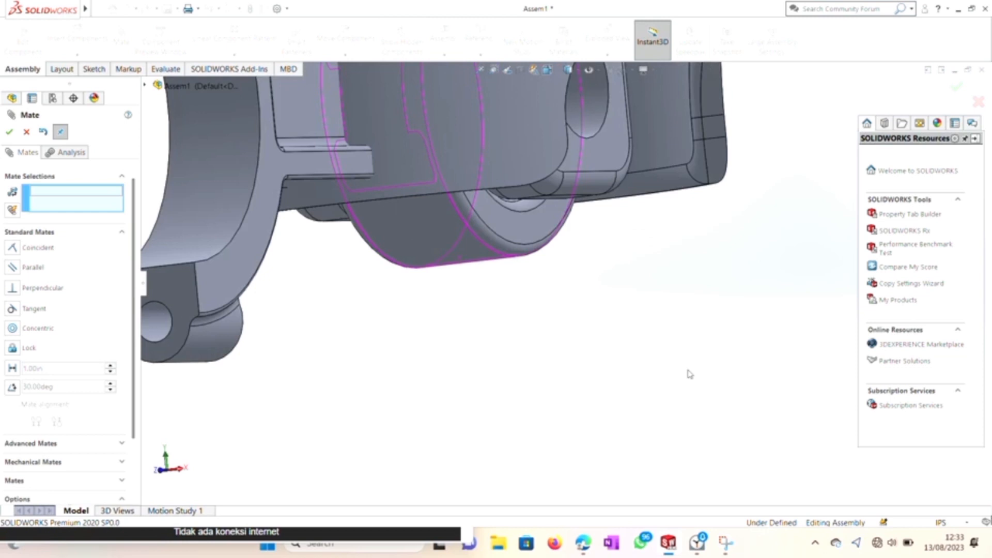
{"action": "scroll", "coordinate": [690, 374], "scroll_direction": "up", "scroll_amount": 2}
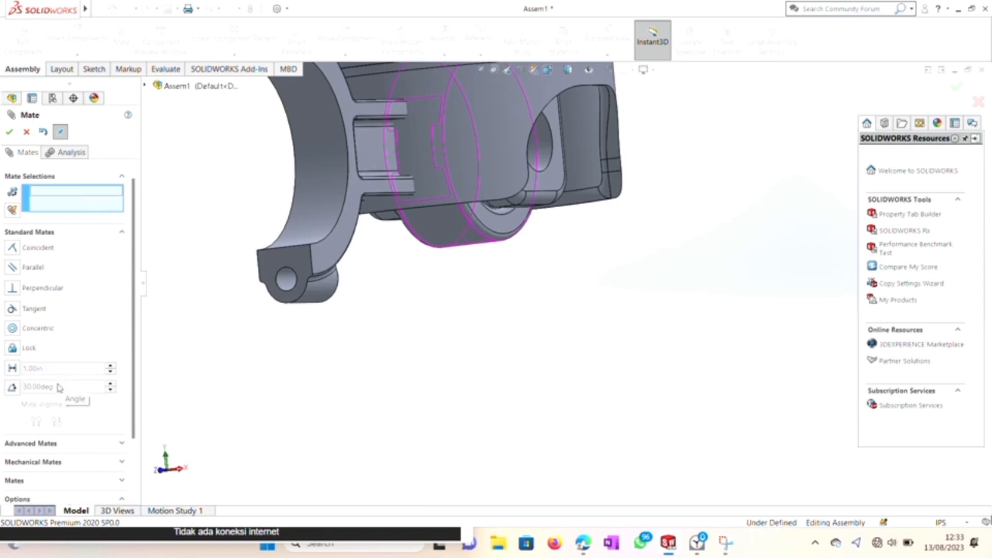
- Try to set up an angle mate of 90 degrees and leave the Mate command
{"action": "left_click", "coordinate": [13, 388]}
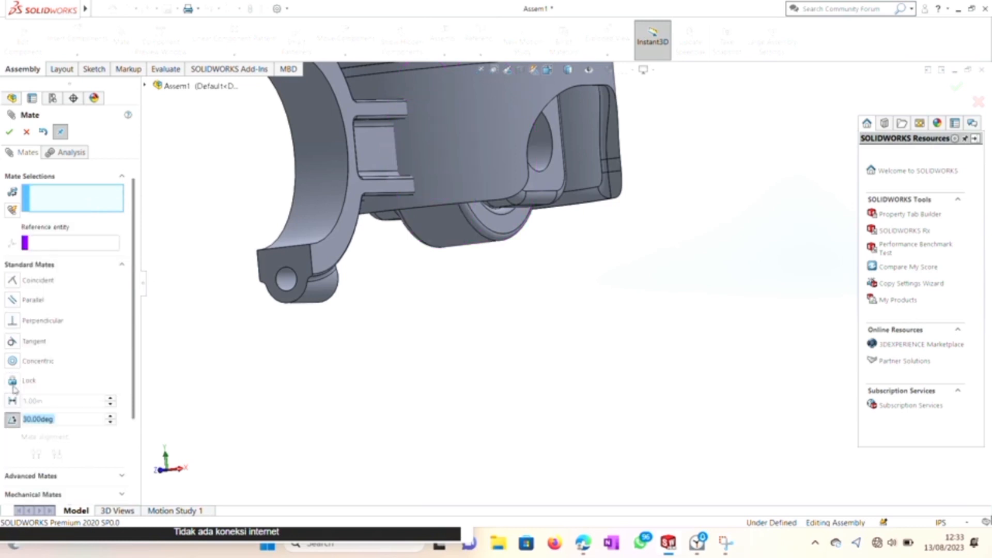
{"action": "type", "text": "90"}
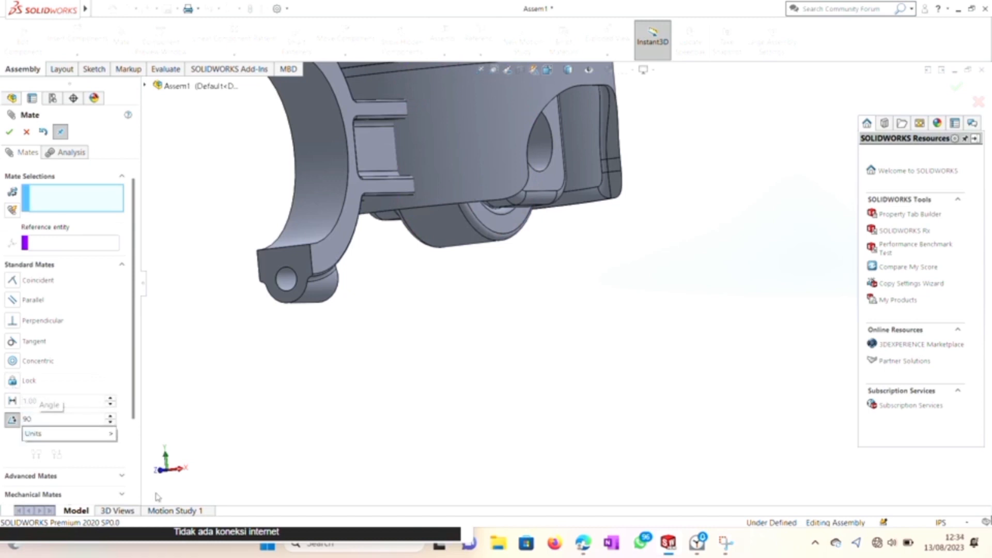
{"action": "key", "text": "Return"}
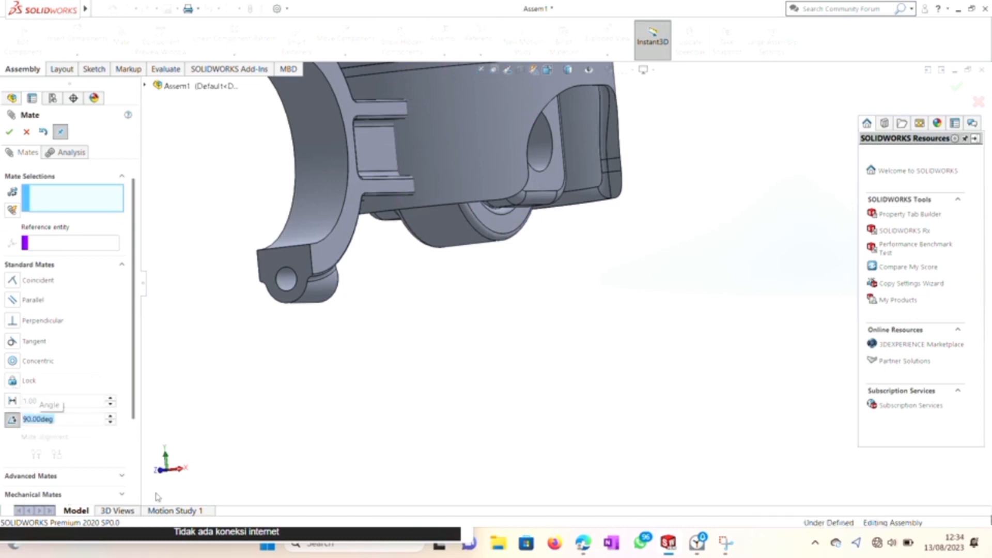
{"action": "key", "text": "Return"}
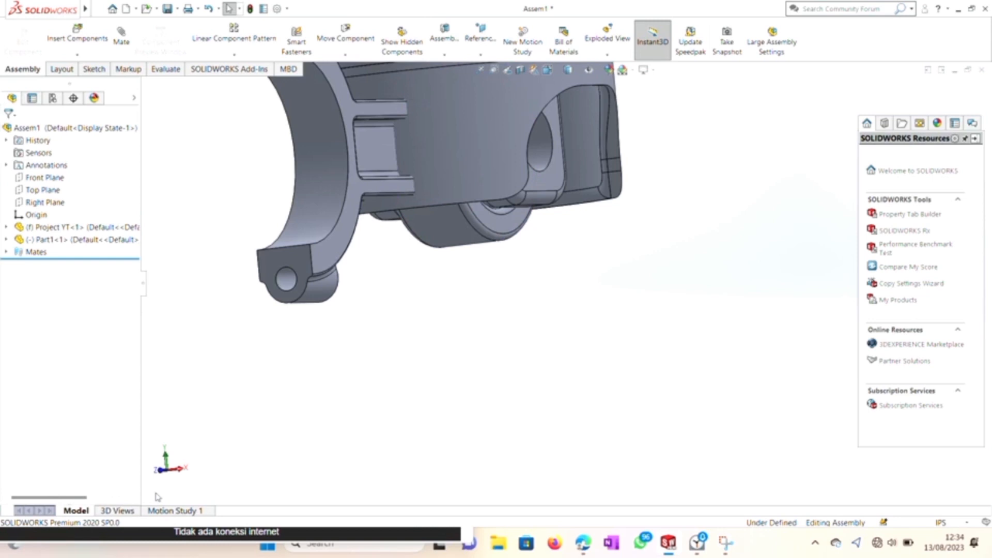
- Undo the mates and both component insertions back to an empty assembly
{"action": "key", "text": "ctrl+z"}
{"action": "key", "text": "ctrl+z"}
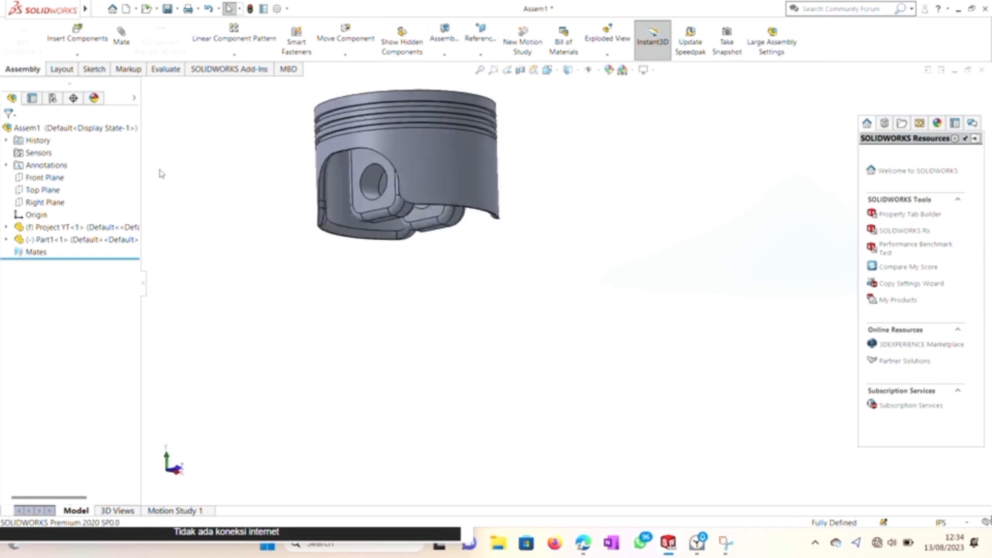
{"action": "key", "text": "ctrl+z"}
{"action": "key", "text": "ctrl+z"}
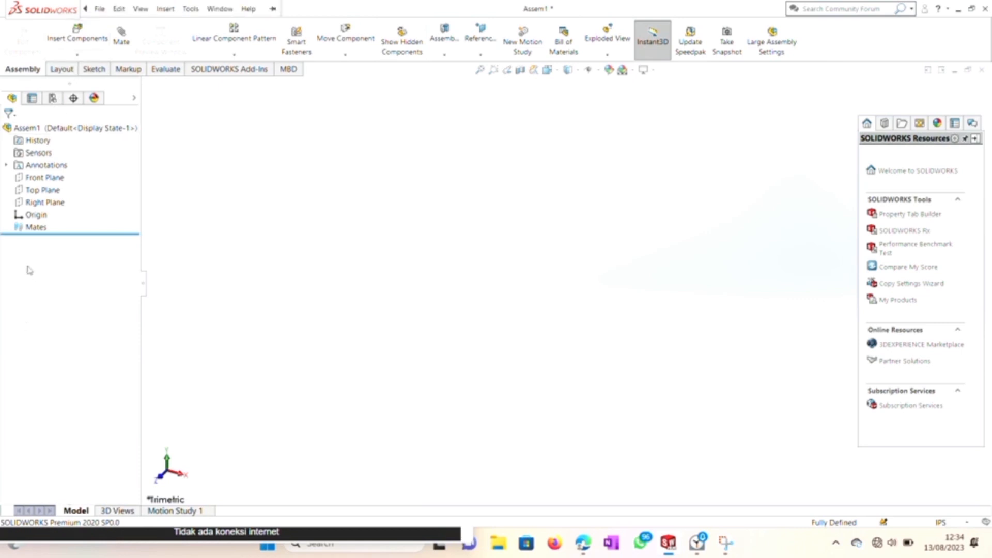
- Try to delete the assembly's Mates folder
{"action": "left_click", "coordinate": [36, 227]}
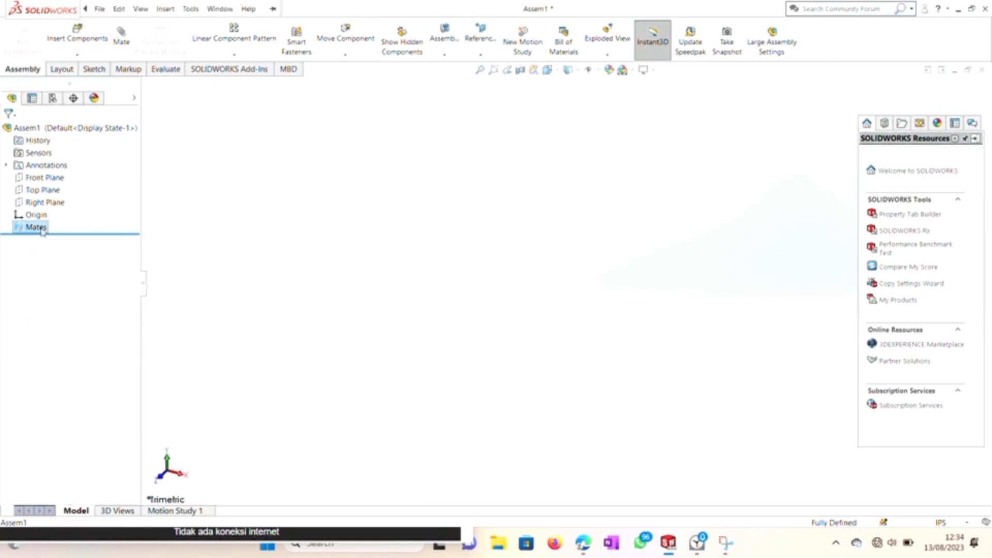
{"action": "key", "text": "Delete"}
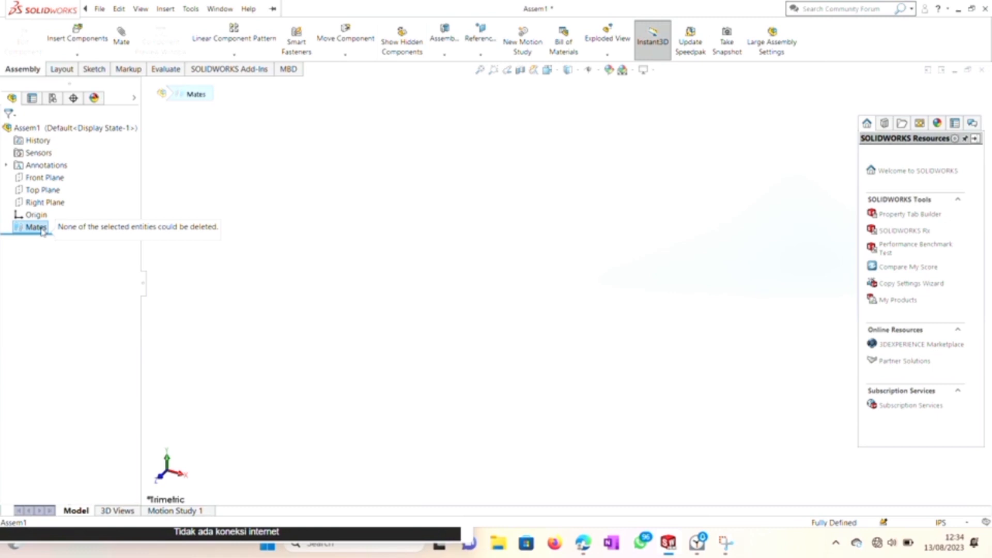
{"action": "right_click", "coordinate": [42, 231]}
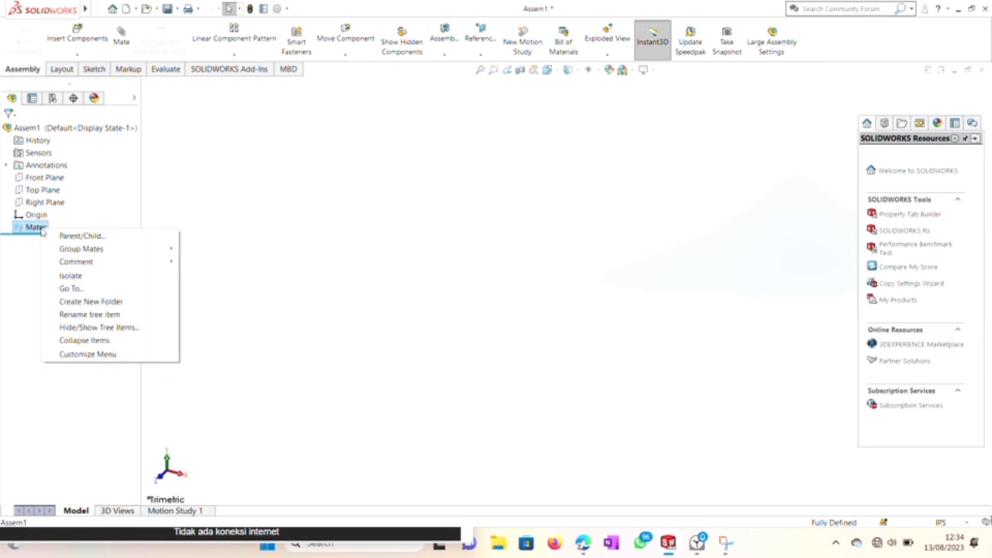
{"action": "left_click", "coordinate": [229, 311]}
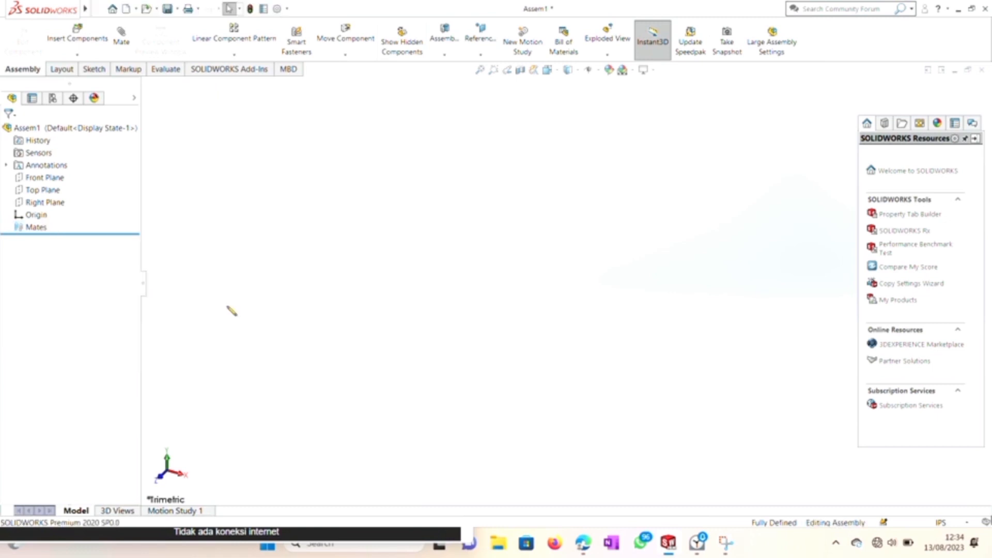
- Insert the piston part Project YT, turn it about X in four 90-degree increments, and place it with its crown facing up
{"action": "left_click", "coordinate": [85, 39]}
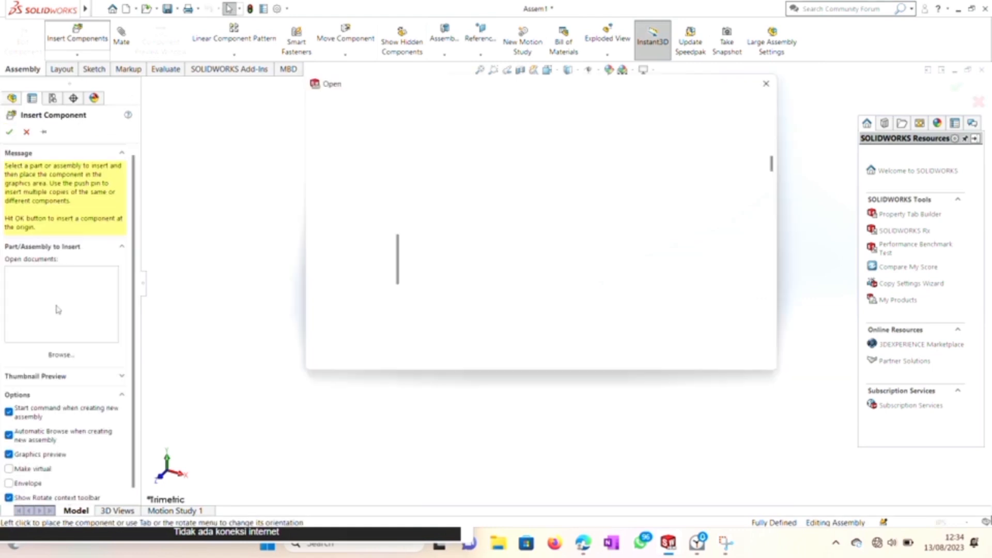
{"action": "scroll", "coordinate": [480, 294], "scroll_direction": "down", "scroll_amount": 3}
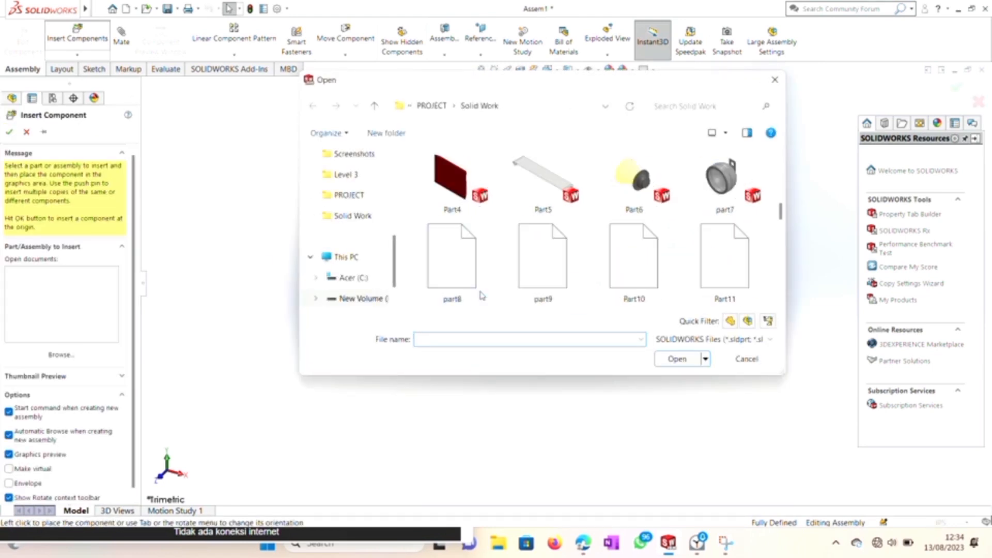
{"action": "scroll", "coordinate": [482, 295], "scroll_direction": "down", "scroll_amount": 2}
{"action": "scroll", "coordinate": [482, 295], "scroll_direction": "down", "scroll_amount": 5}
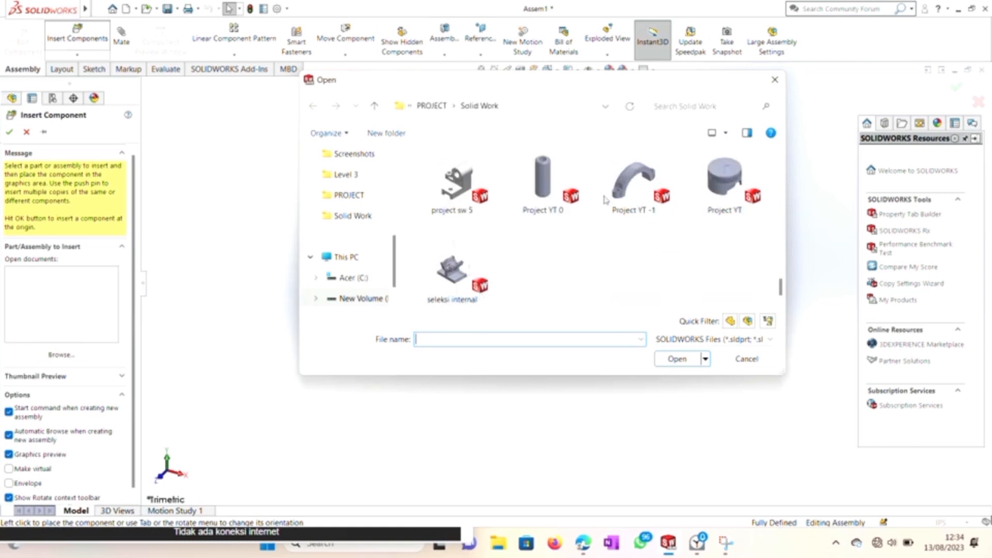
{"action": "double_click", "coordinate": [715, 188]}
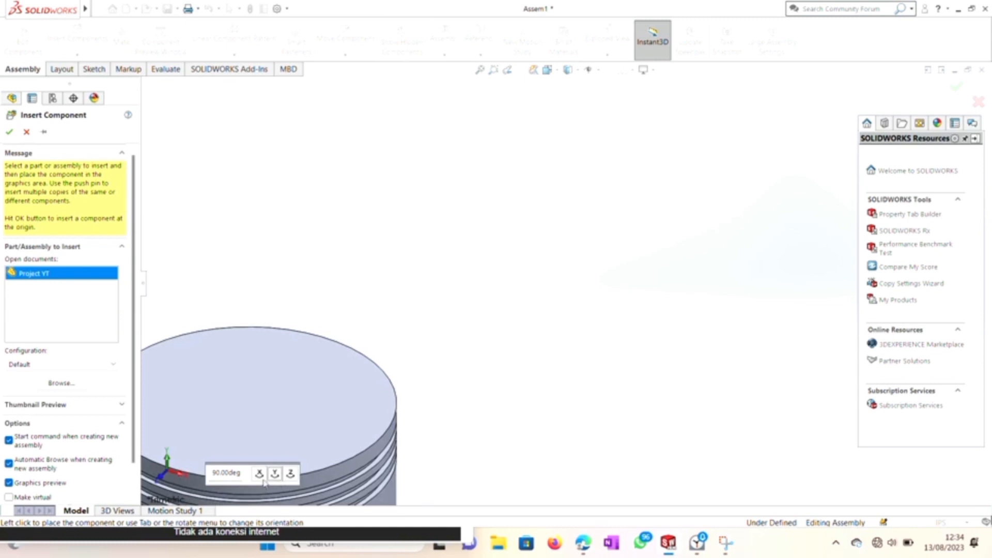
{"action": "left_click", "coordinate": [261, 475]}
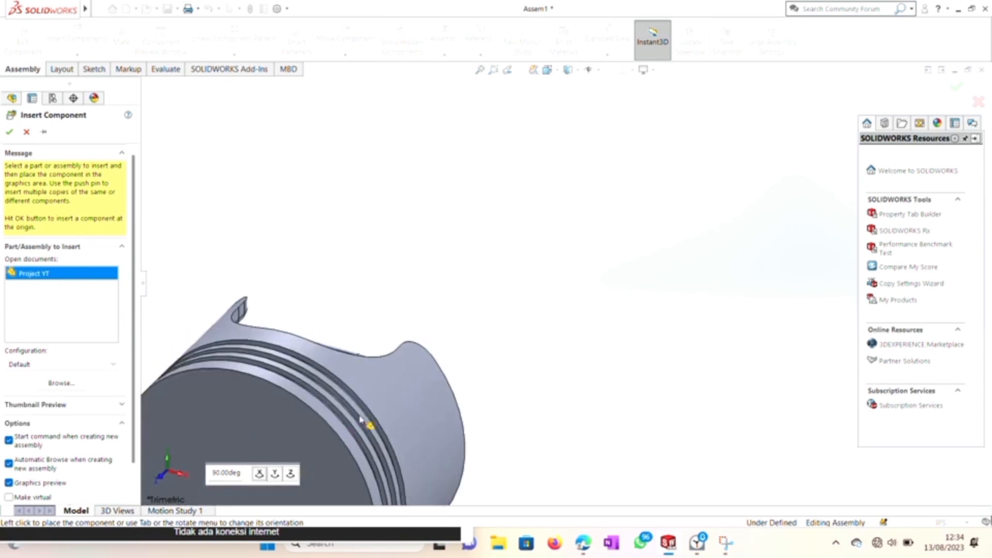
{"action": "left_click", "coordinate": [260, 474]}
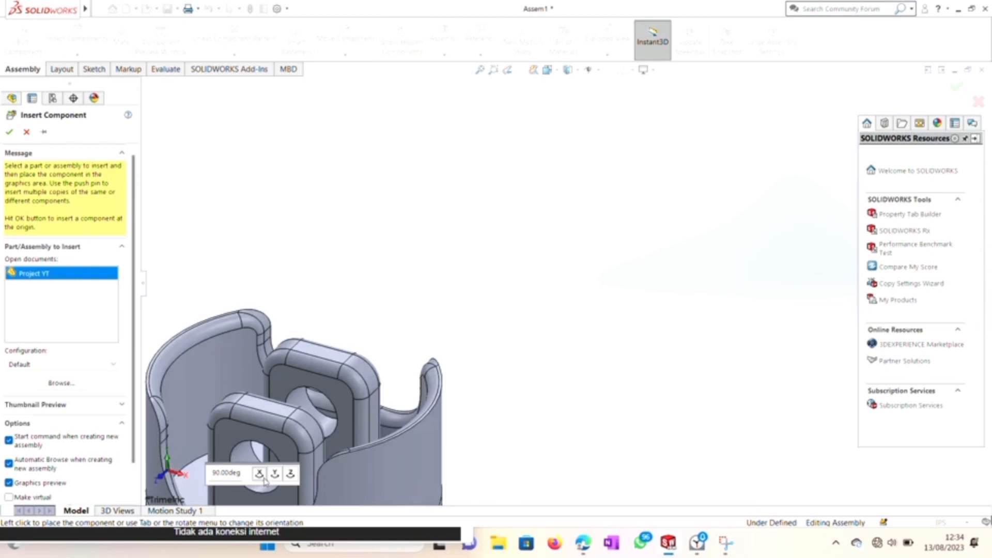
{"action": "left_click", "coordinate": [260, 475]}
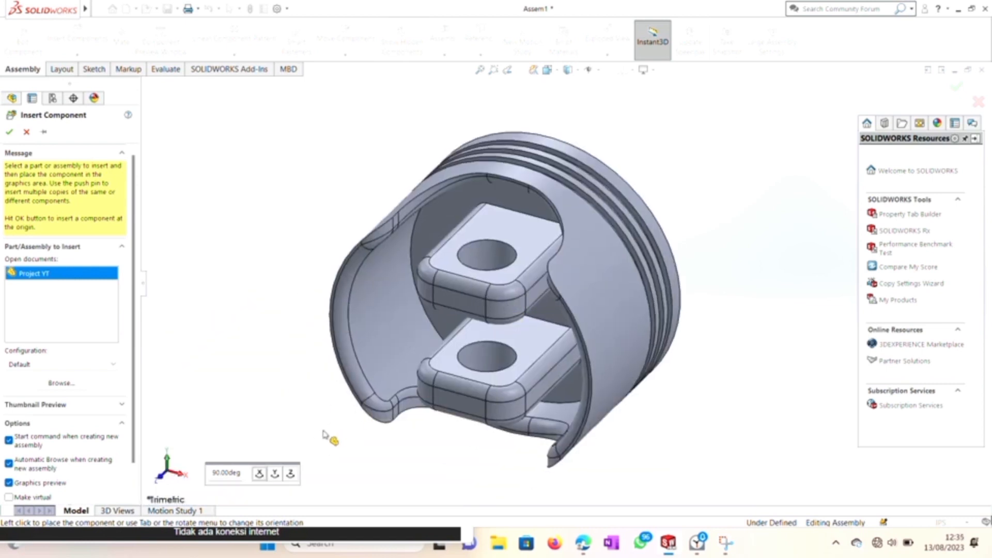
{"action": "left_click", "coordinate": [260, 475]}
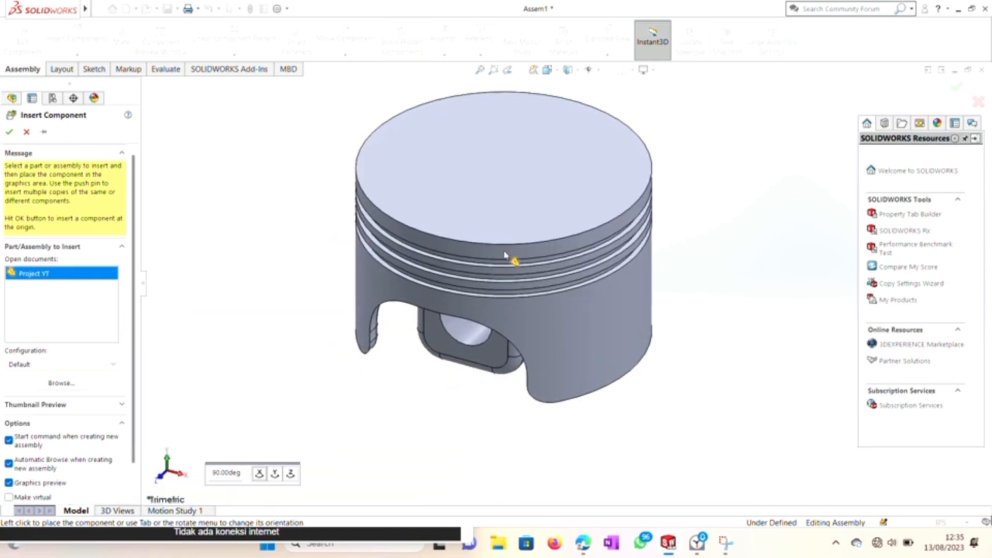
{"action": "left_click", "coordinate": [505, 255]}
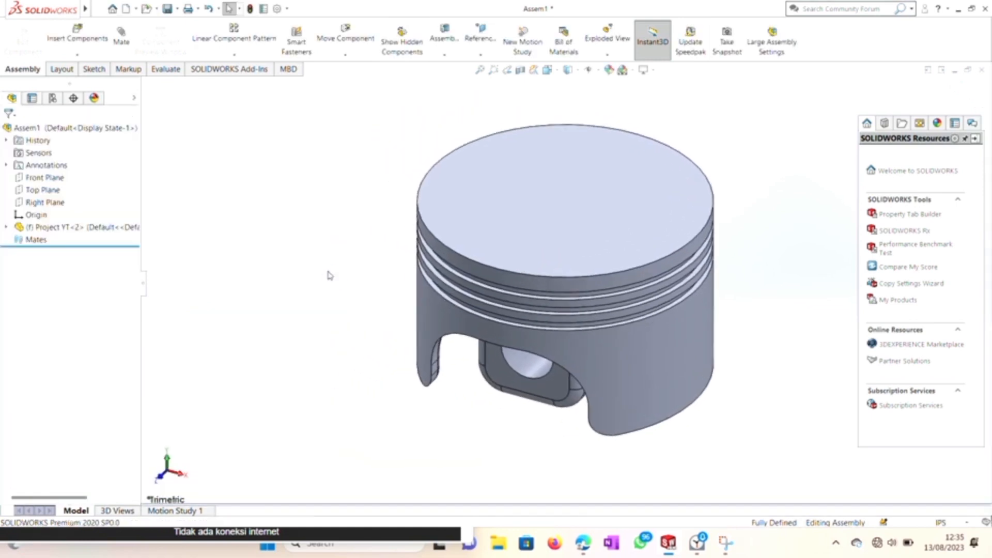
- Open the connecting rod Part1 from the Solid Work folder as a new component for the assembly
{"action": "left_click", "coordinate": [84, 34]}
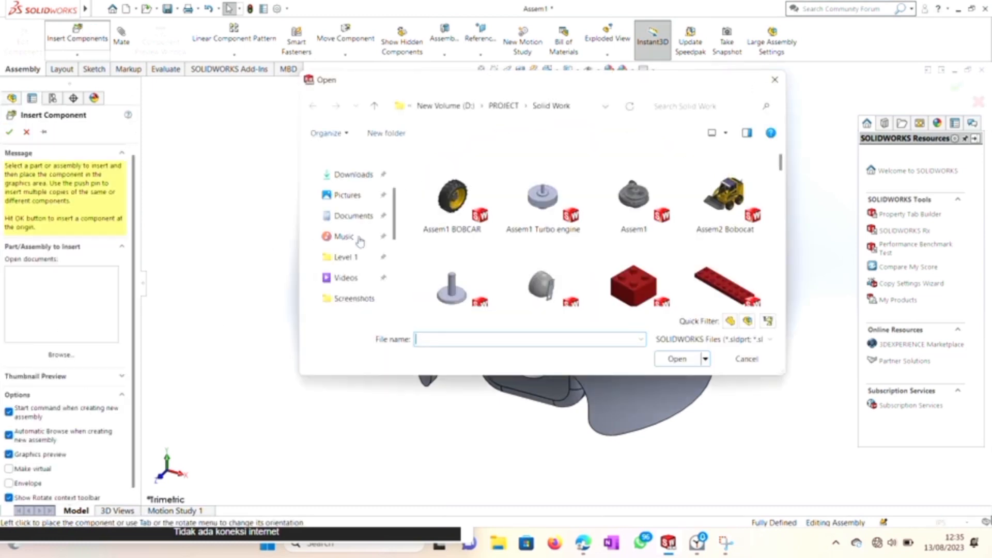
{"action": "scroll", "coordinate": [554, 283], "scroll_direction": "down", "scroll_amount": 3}
{"action": "scroll", "coordinate": [554, 283], "scroll_direction": "down", "scroll_amount": 10}
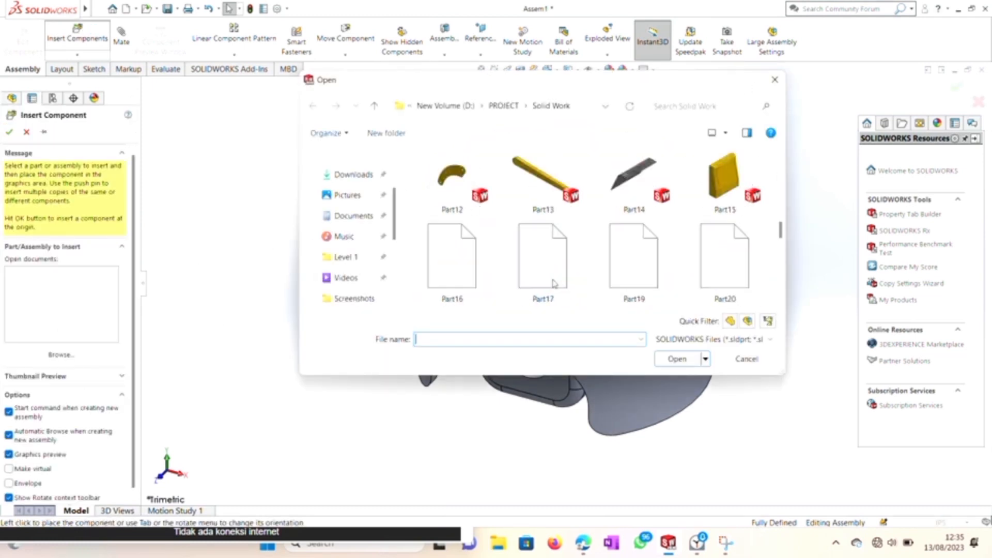
{"action": "scroll", "coordinate": [565, 249], "scroll_direction": "up", "scroll_amount": 5}
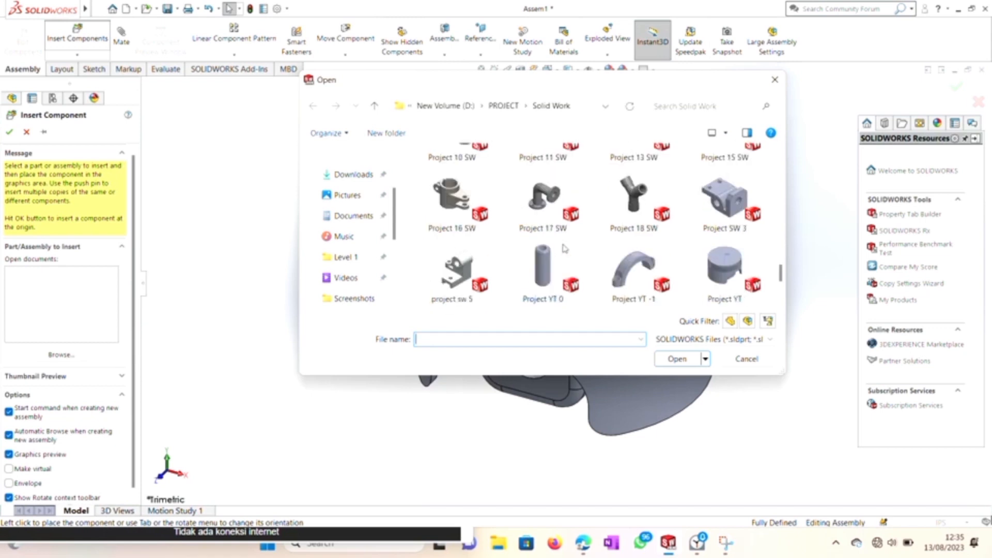
{"action": "scroll", "coordinate": [565, 248], "scroll_direction": "up", "scroll_amount": 4}
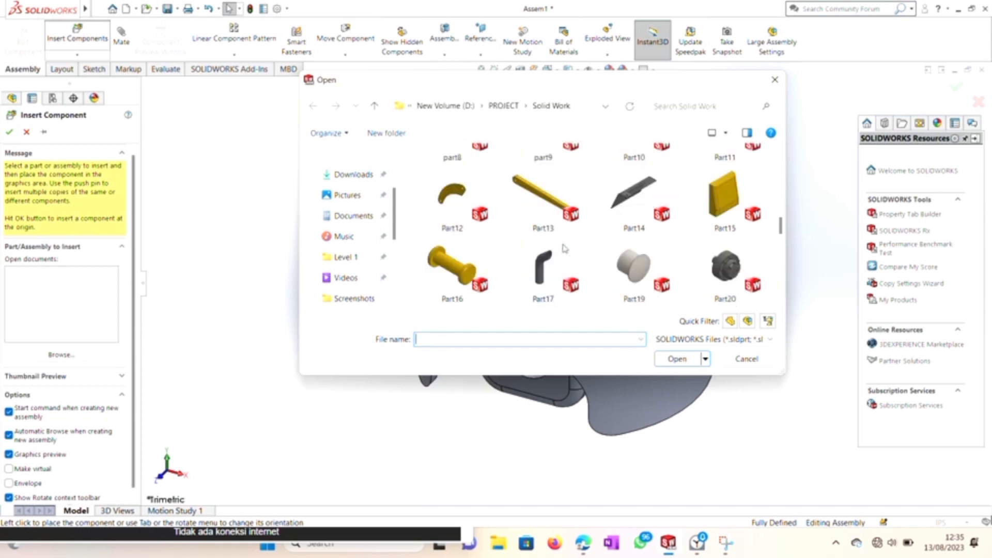
{"action": "scroll", "coordinate": [565, 249], "scroll_direction": "down", "scroll_amount": 4}
{"action": "scroll", "coordinate": [565, 249], "scroll_direction": "down", "scroll_amount": 2}
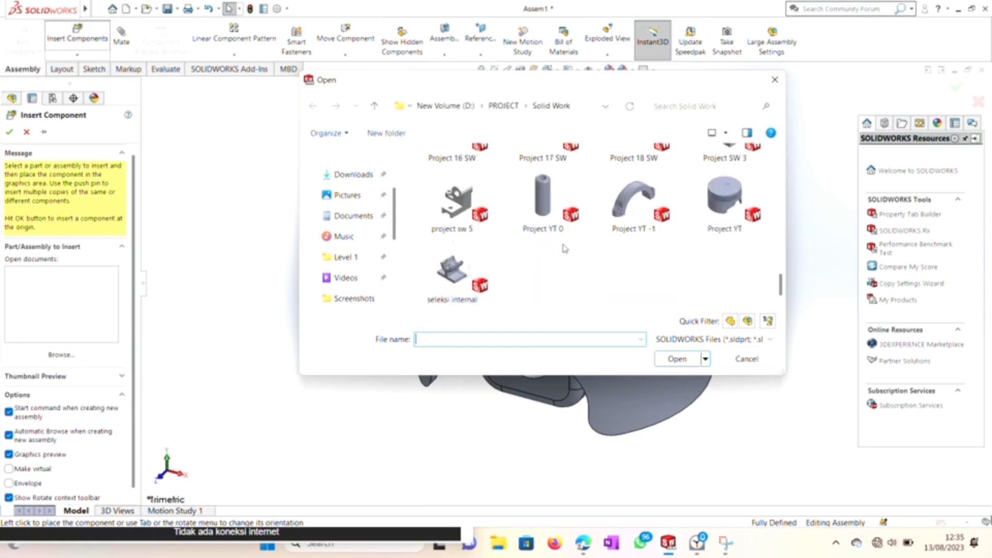
{"action": "scroll", "coordinate": [565, 248], "scroll_direction": "up", "scroll_amount": 3}
{"action": "scroll", "coordinate": [564, 249], "scroll_direction": "up", "scroll_amount": 2}
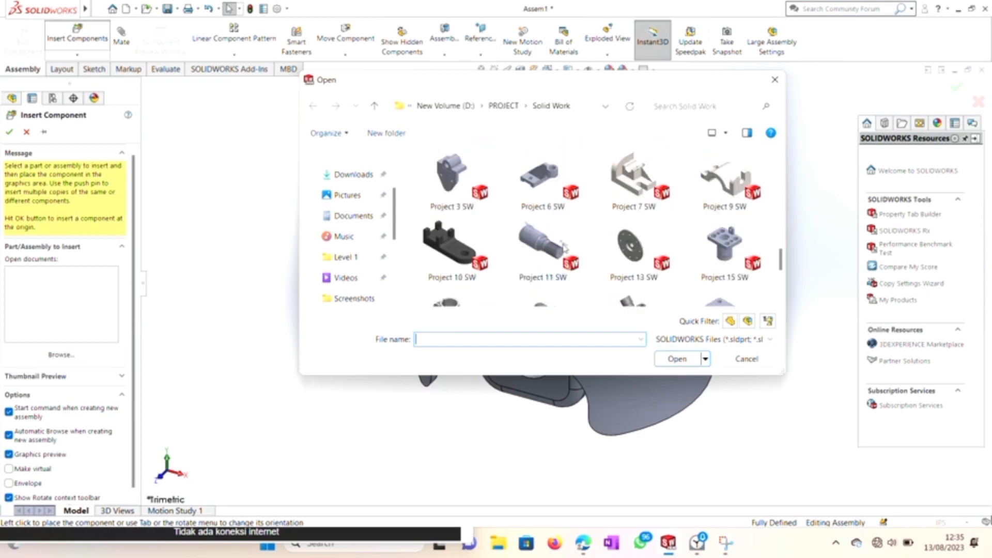
{"action": "scroll", "coordinate": [565, 248], "scroll_direction": "up", "scroll_amount": 1}
{"action": "scroll", "coordinate": [565, 249], "scroll_direction": "up", "scroll_amount": 2}
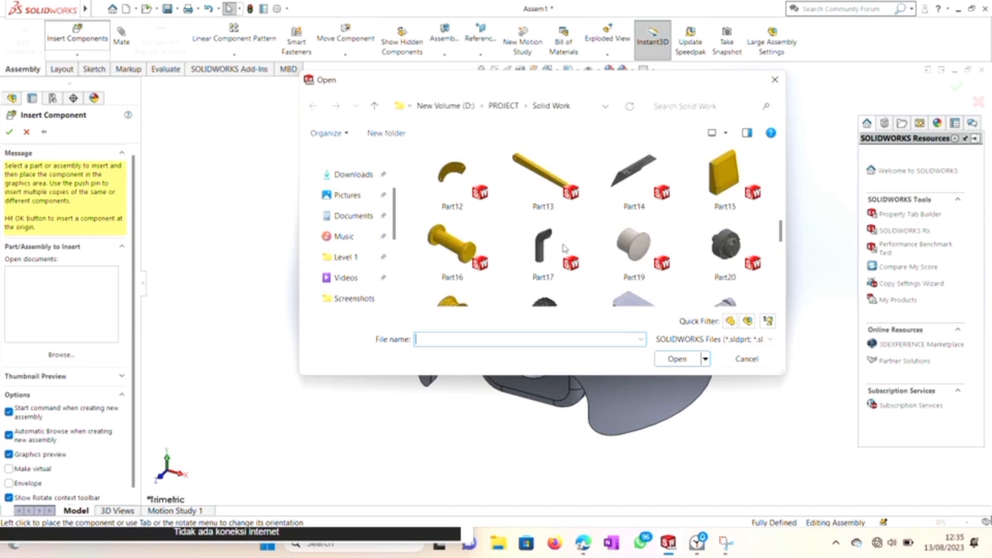
{"action": "scroll", "coordinate": [565, 249], "scroll_direction": "up", "scroll_amount": 3}
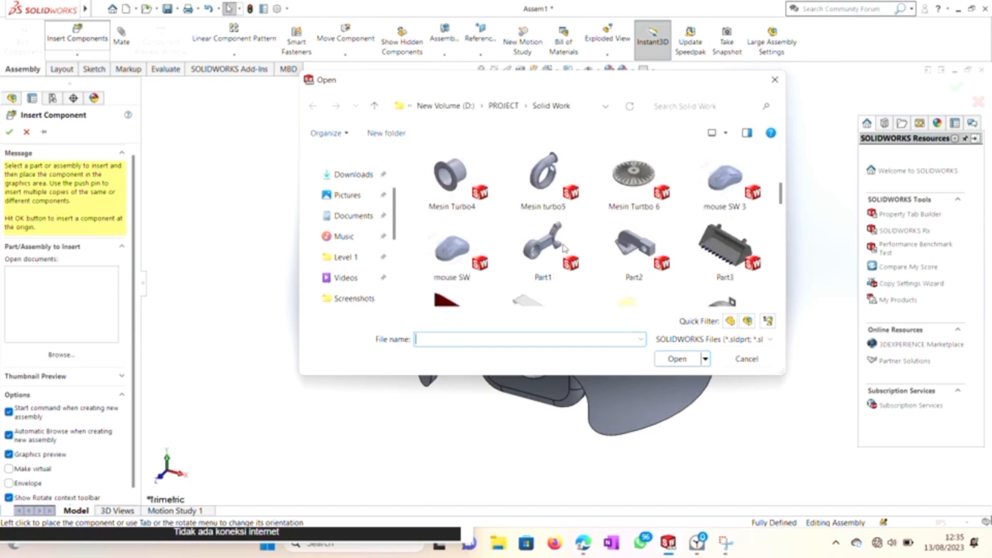
{"action": "double_click", "coordinate": [562, 248]}
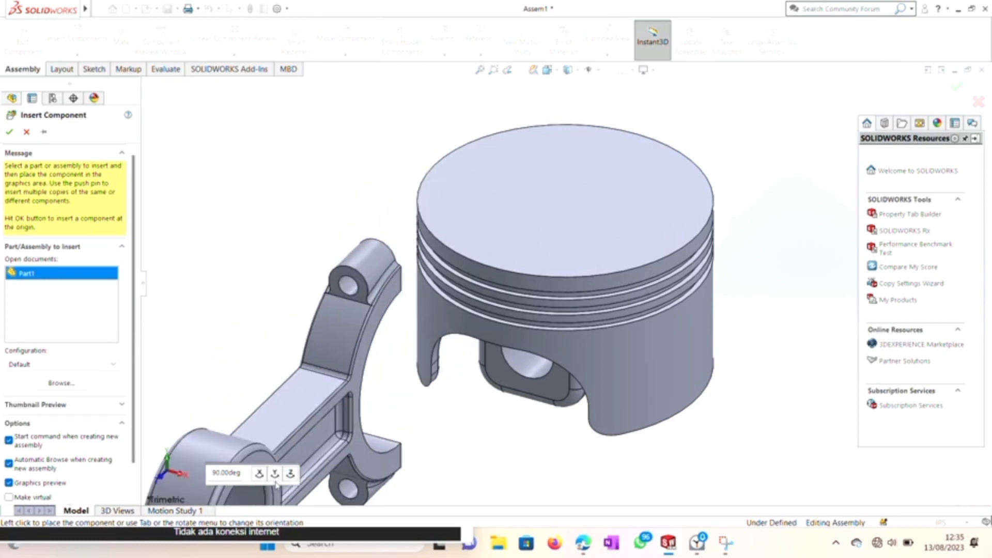
- Turn the connecting rod 90 degrees about X, 90 about Y and twice 90 about Z, and place it in front of the piston
{"action": "left_click", "coordinate": [259, 475]}
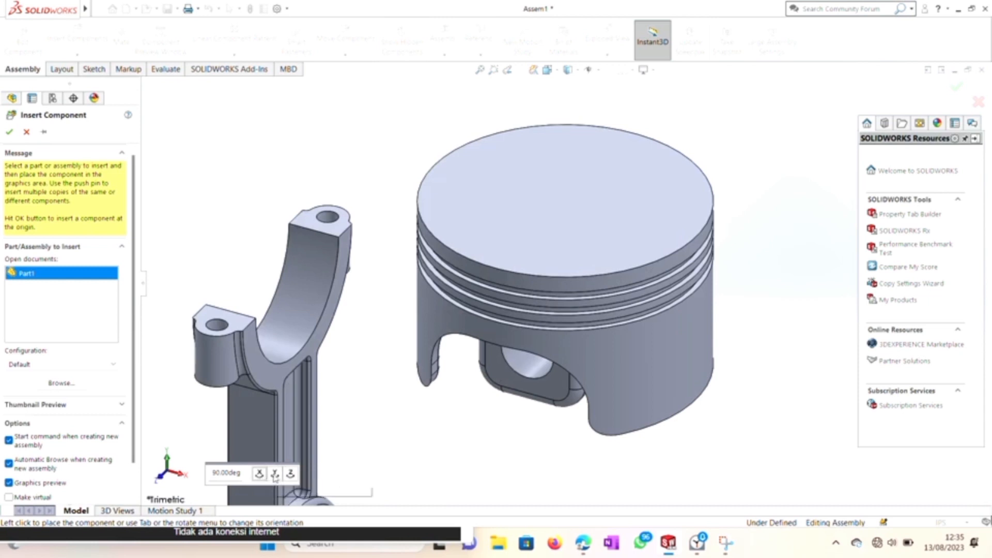
{"action": "left_click", "coordinate": [276, 474]}
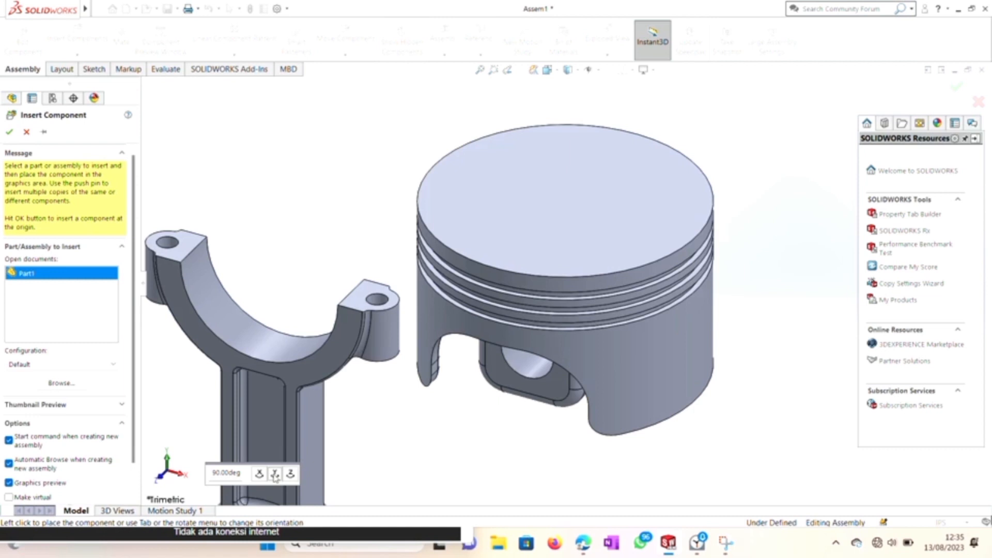
{"action": "left_click", "coordinate": [291, 474]}
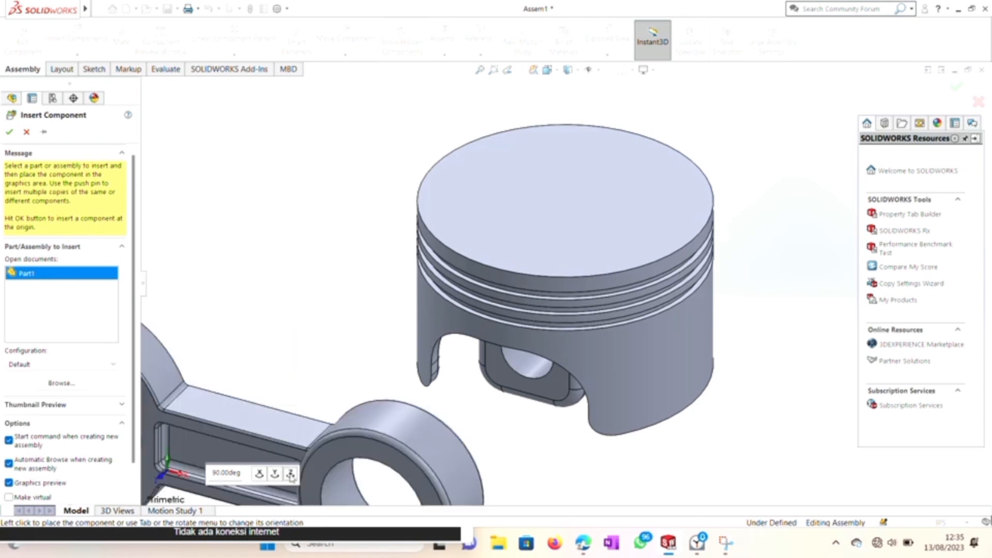
{"action": "left_click", "coordinate": [291, 474]}
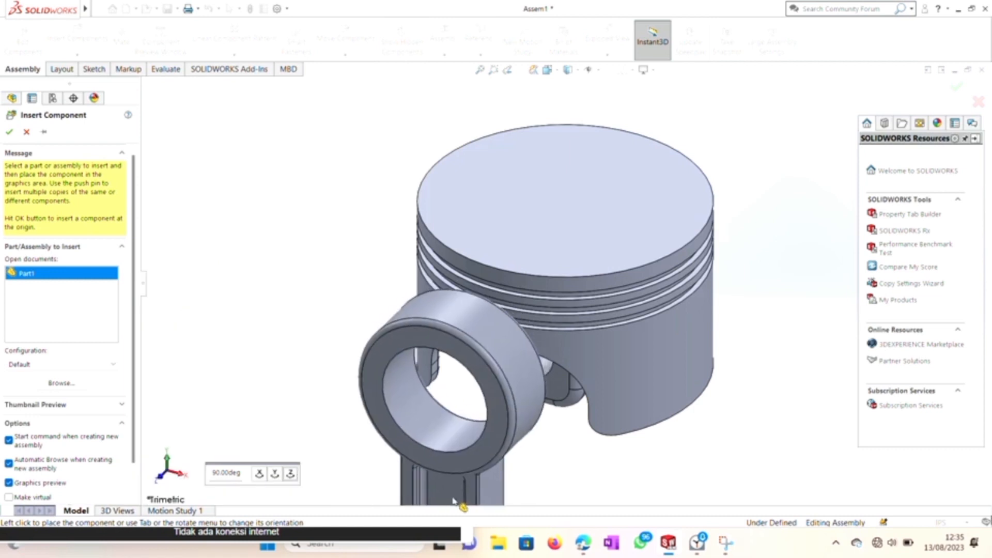
{"action": "left_click", "coordinate": [455, 500]}
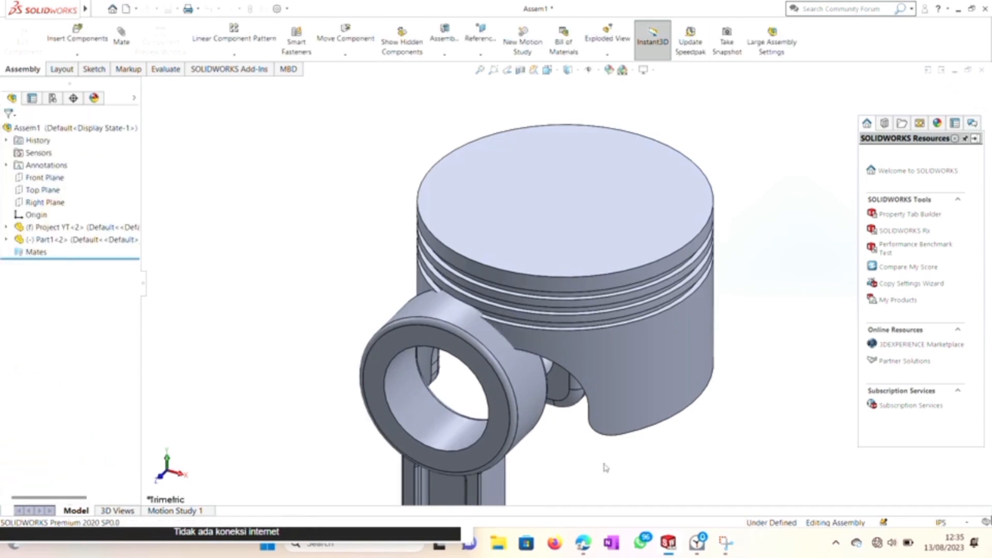
- Add a concentric mate between the circular edge of the rod's small-end bore and the piston's pin-hole edge
{"action": "scroll", "coordinate": [621, 457], "scroll_direction": "down", "scroll_amount": 2}
{"action": "scroll", "coordinate": [622, 458], "scroll_direction": "up", "scroll_amount": 3}
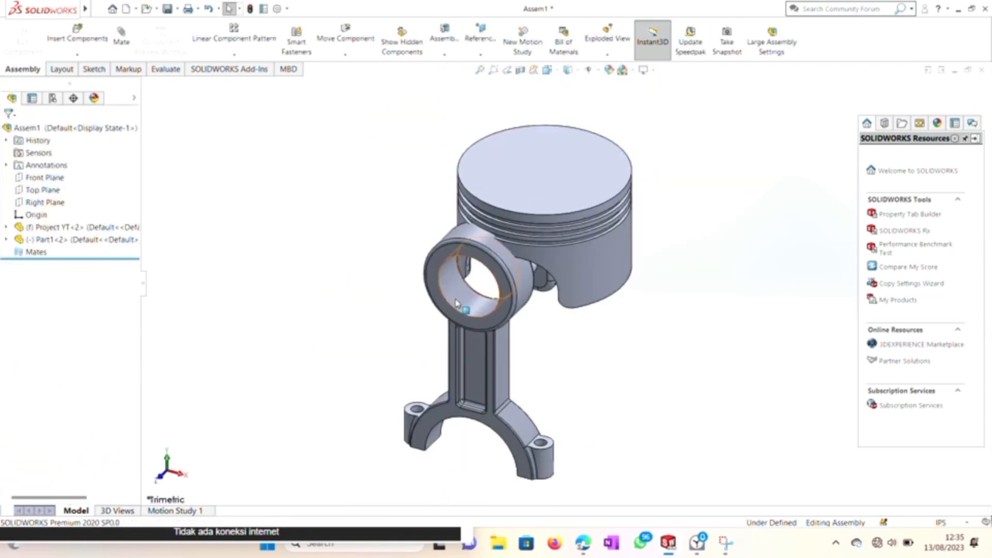
{"action": "left_click", "coordinate": [122, 36]}
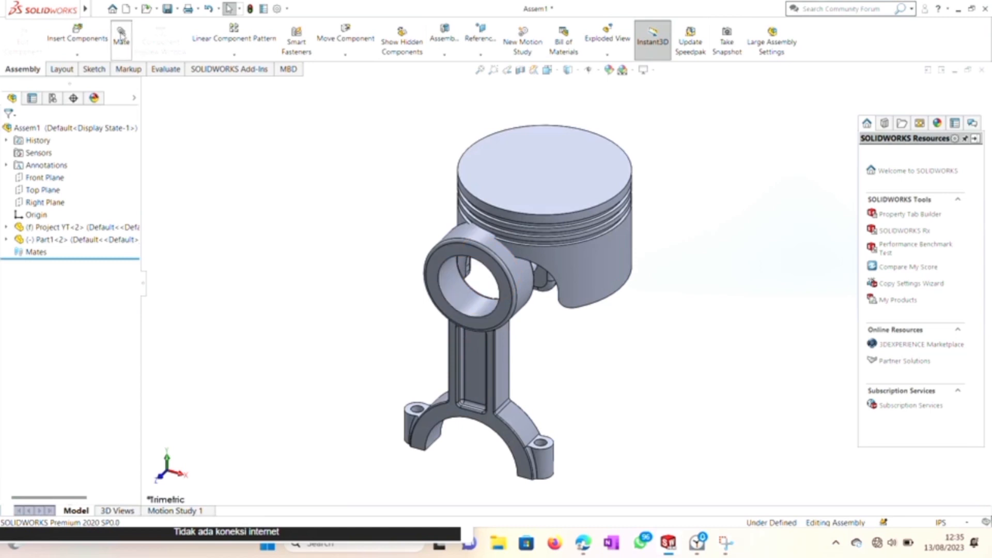
{"action": "left_click", "coordinate": [462, 317]}
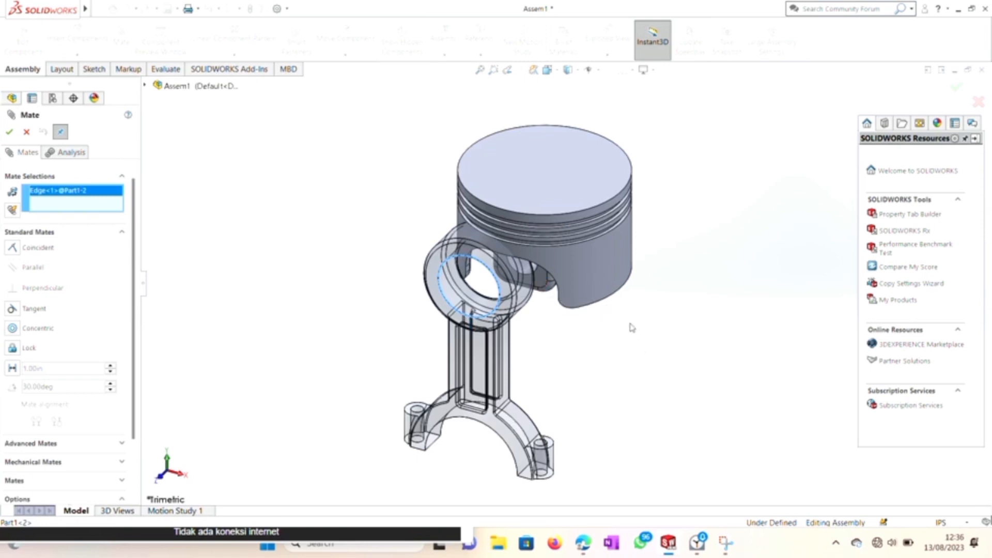
{"action": "key", "text": "ctrl+1"}
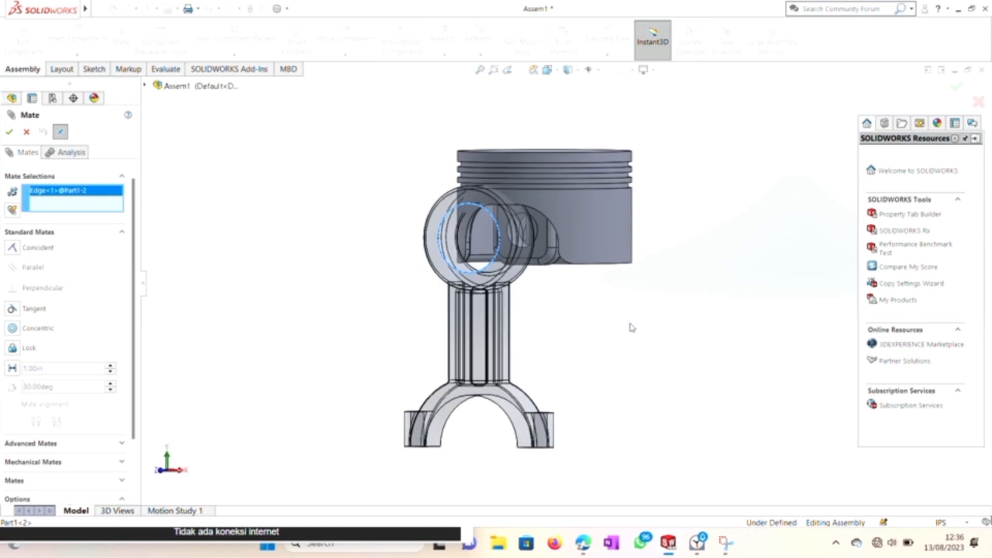
{"action": "left_click", "coordinate": [521, 230]}
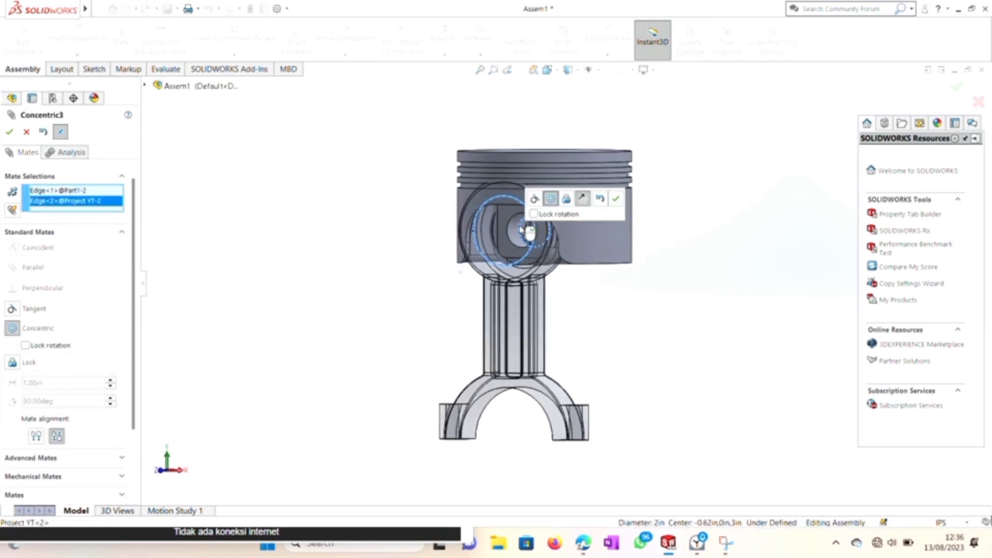
{"action": "left_click", "coordinate": [616, 201]}
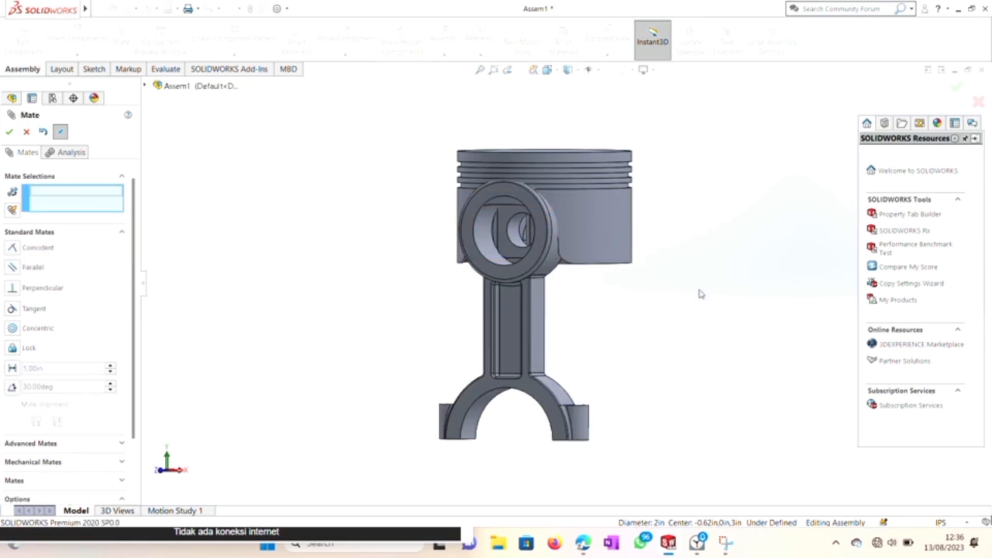
- Add a coincident mate between the side face of the rod's small end and the piston's inner pin-boss face, and finish mating
{"action": "key", "text": "Right"}
{"action": "key", "text": "Right"}
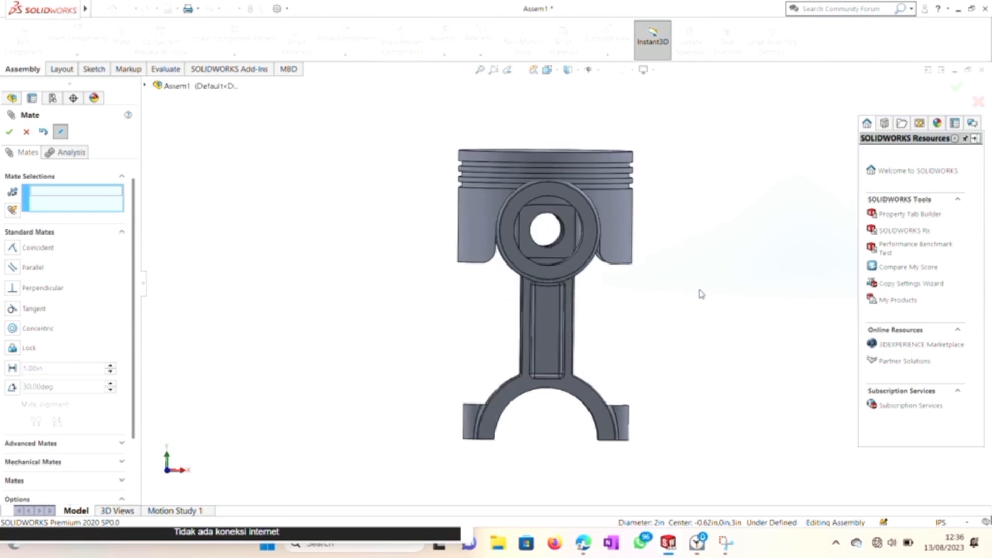
{"action": "key", "text": "Left"}
{"action": "key", "text": "Left"}
{"action": "key", "text": "Left"}
{"action": "key", "text": "Left"}
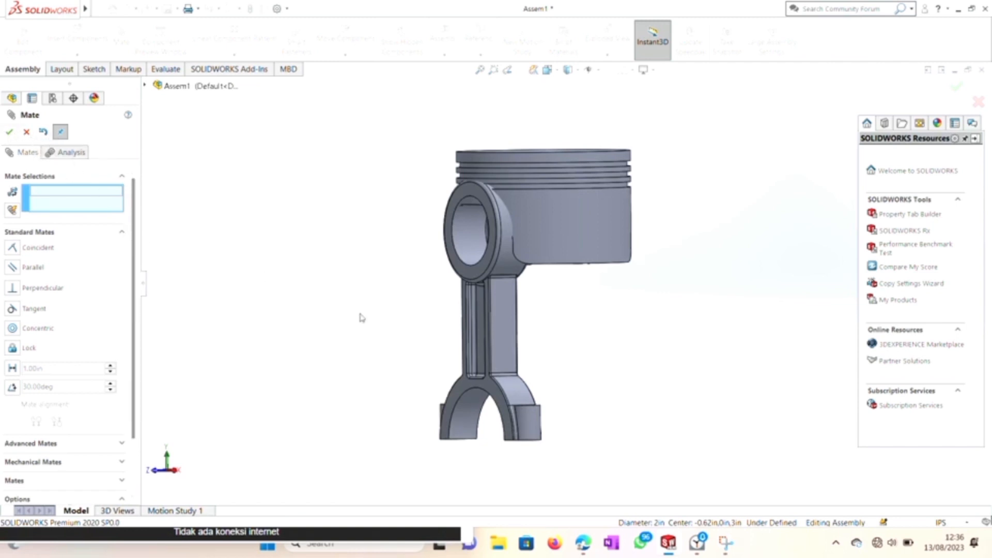
{"action": "key", "text": "Left"}
{"action": "key", "text": "Left"}
{"action": "key", "text": "Left"}
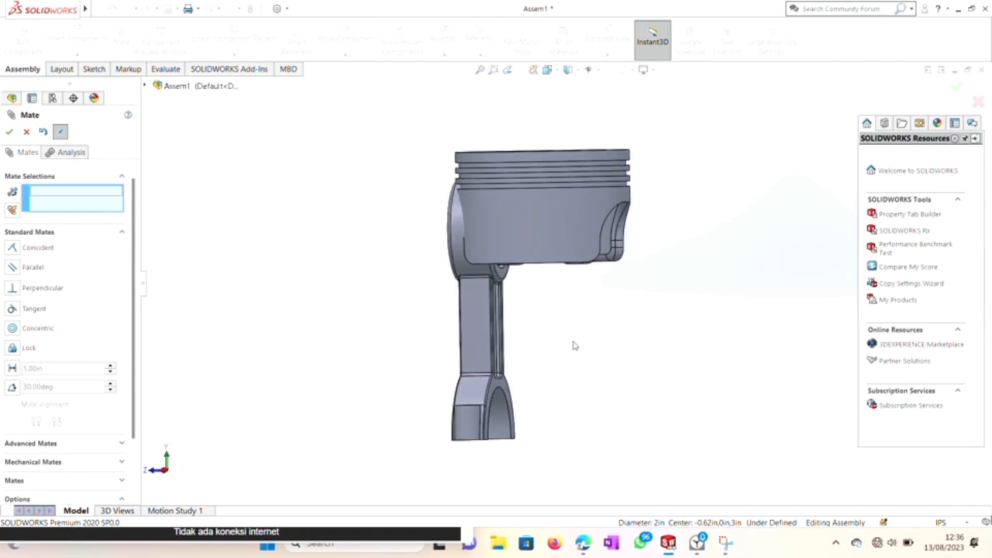
{"action": "key", "text": "Up"}
{"action": "key", "text": "Up"}
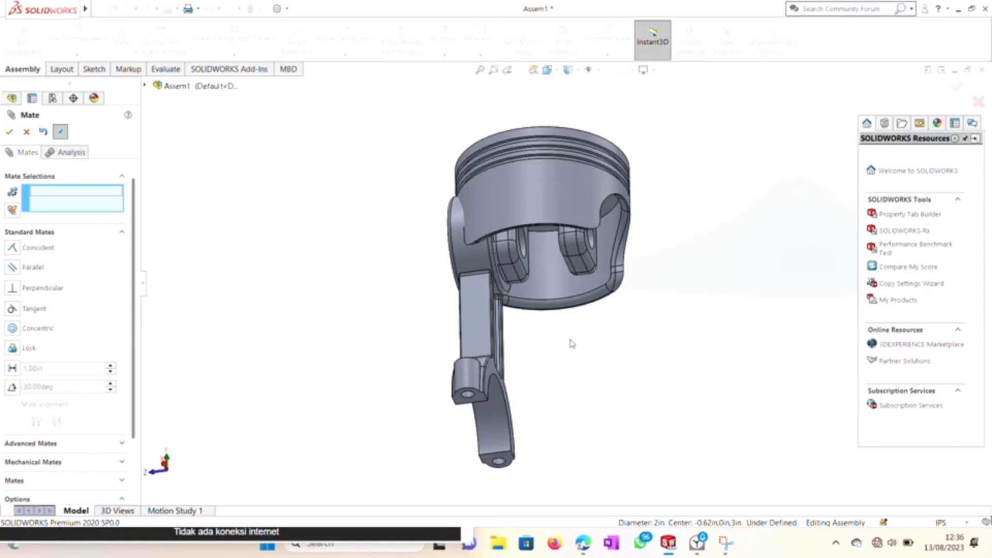
{"action": "left_click", "coordinate": [512, 291]}
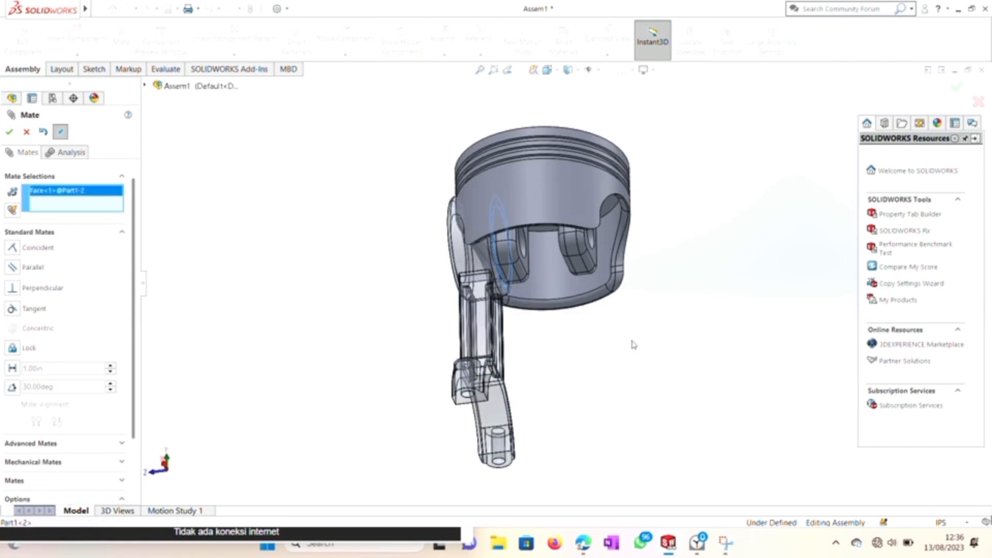
{"action": "key", "text": "Right"}
{"action": "key", "text": "Right"}
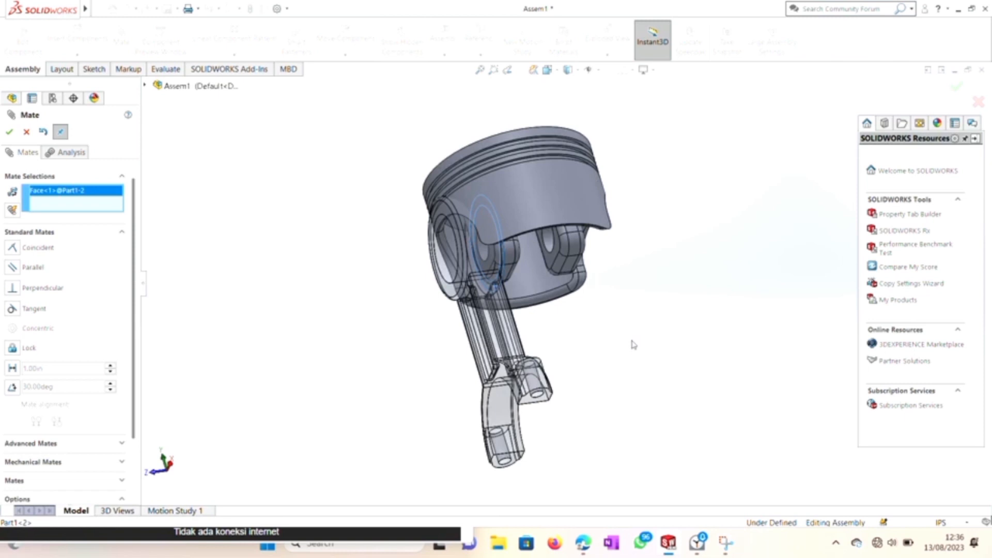
{"action": "left_click", "coordinate": [548, 260]}
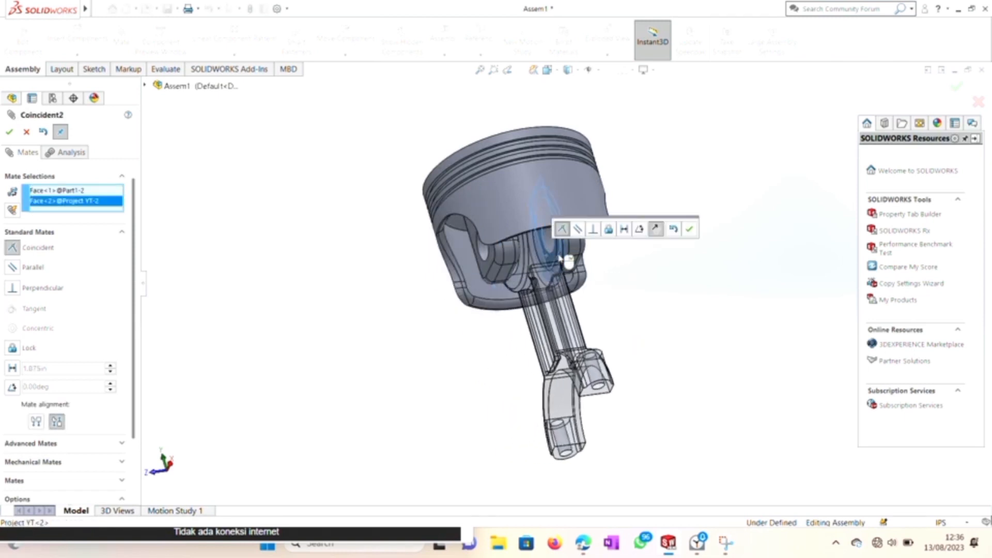
{"action": "left_click", "coordinate": [690, 230]}
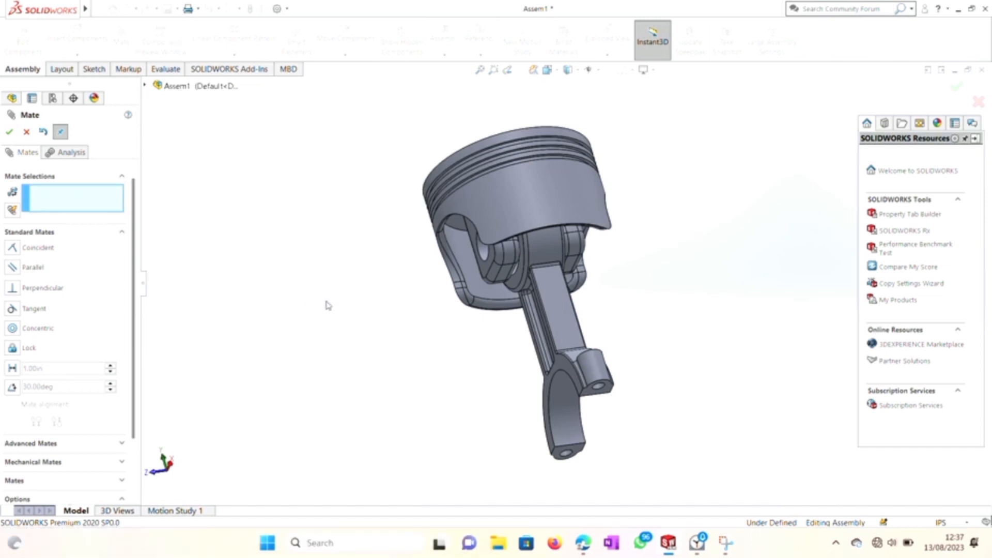
{"action": "left_click", "coordinate": [8, 132]}
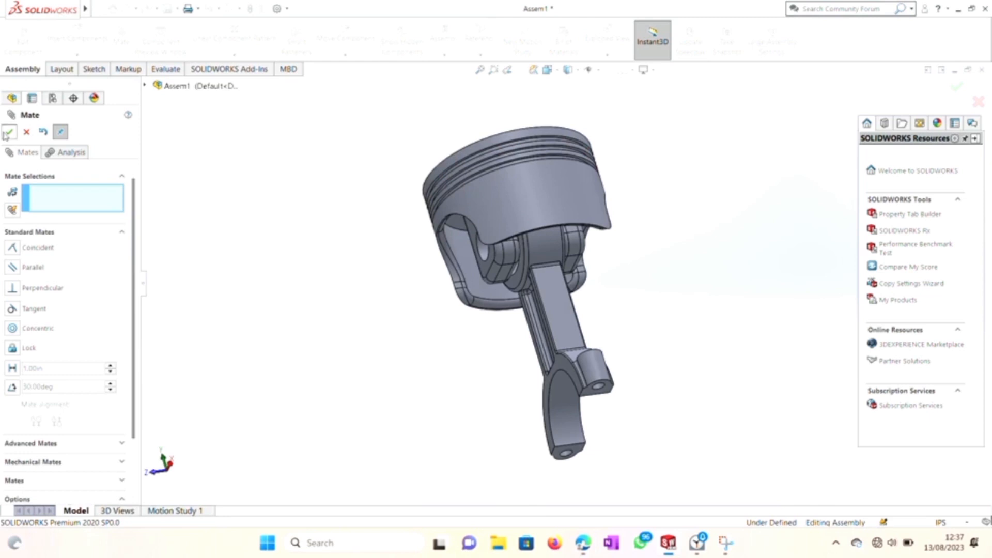
- Insert the rod cap part Project YT -1 and place it beside the connecting rod's big end without rotating it
{"action": "left_click", "coordinate": [94, 47]}
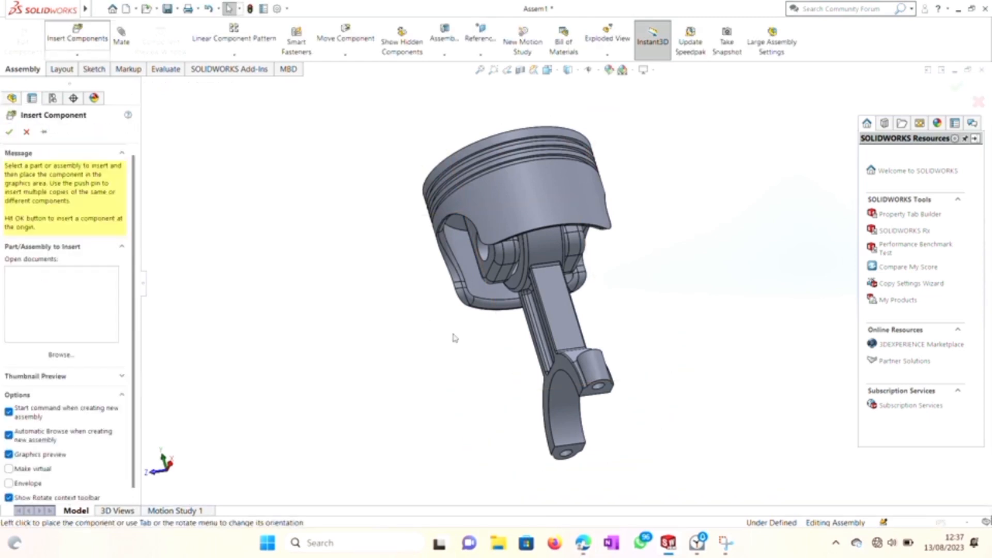
{"action": "scroll", "coordinate": [500, 286], "scroll_direction": "down", "scroll_amount": 5}
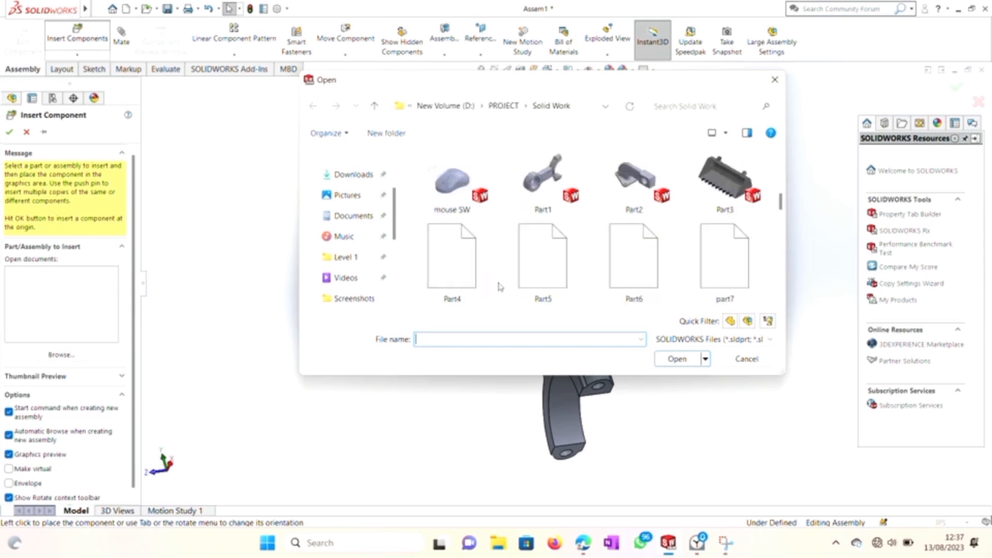
{"action": "scroll", "coordinate": [500, 286], "scroll_direction": "down", "scroll_amount": 3}
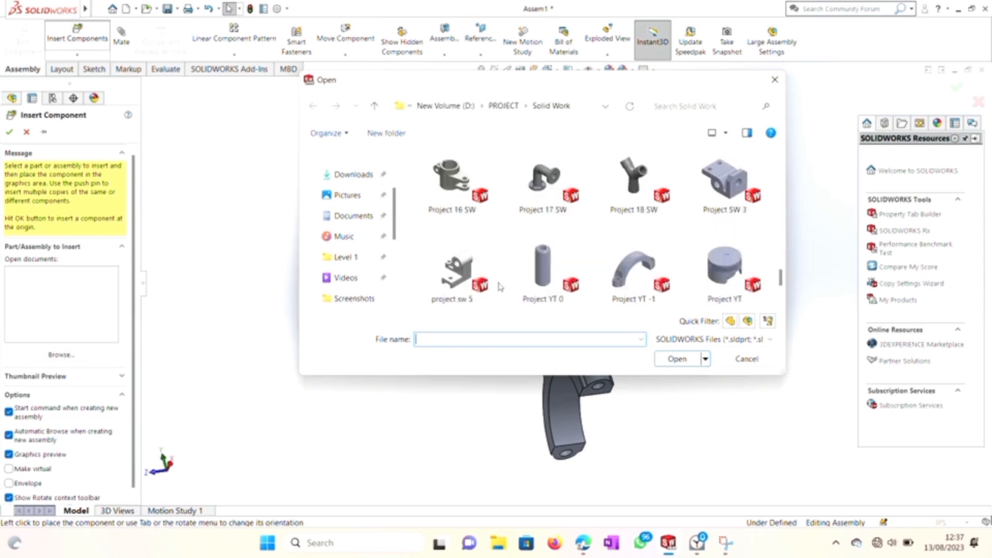
{"action": "left_click", "coordinate": [633, 282]}
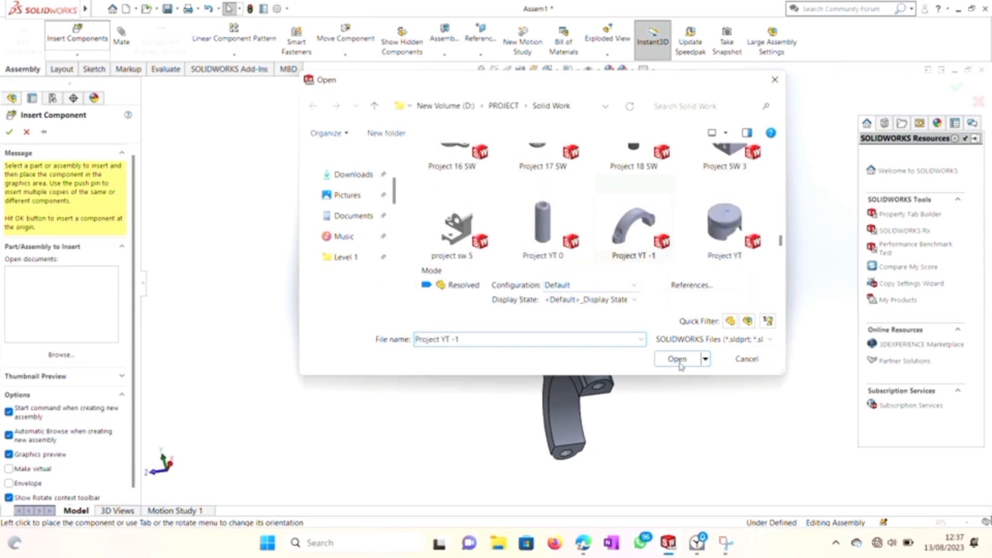
{"action": "left_click", "coordinate": [679, 364]}
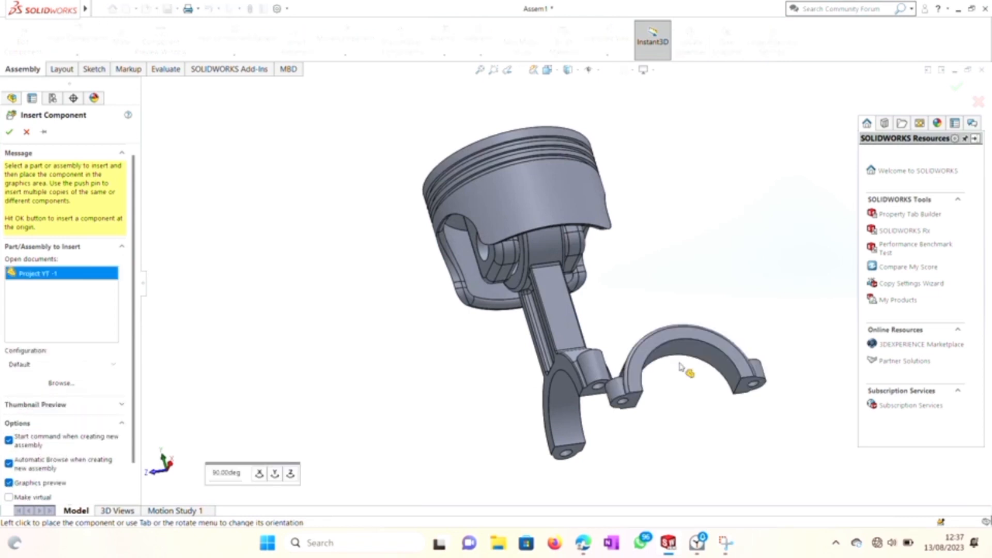
{"action": "left_click", "coordinate": [689, 403]}
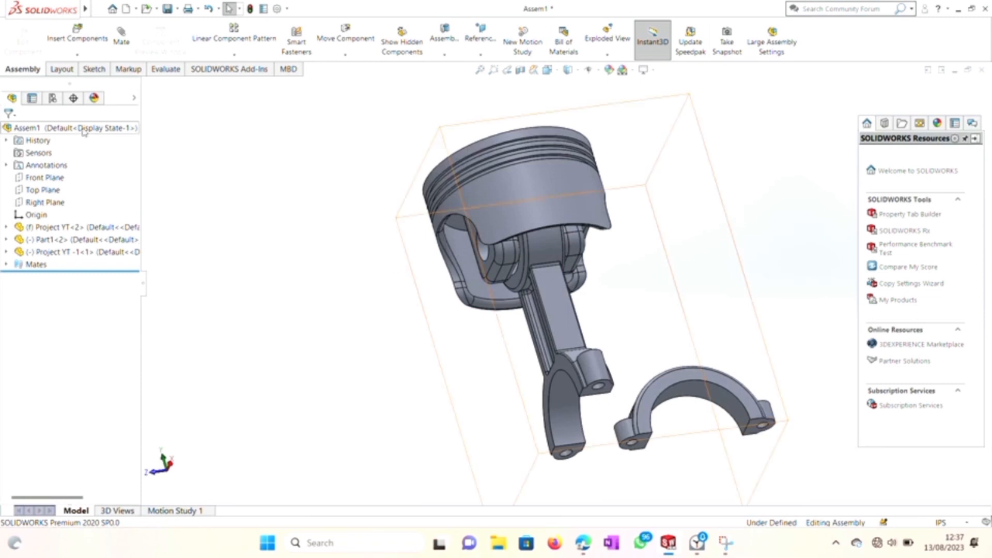
{"action": "left_click", "coordinate": [120, 42]}
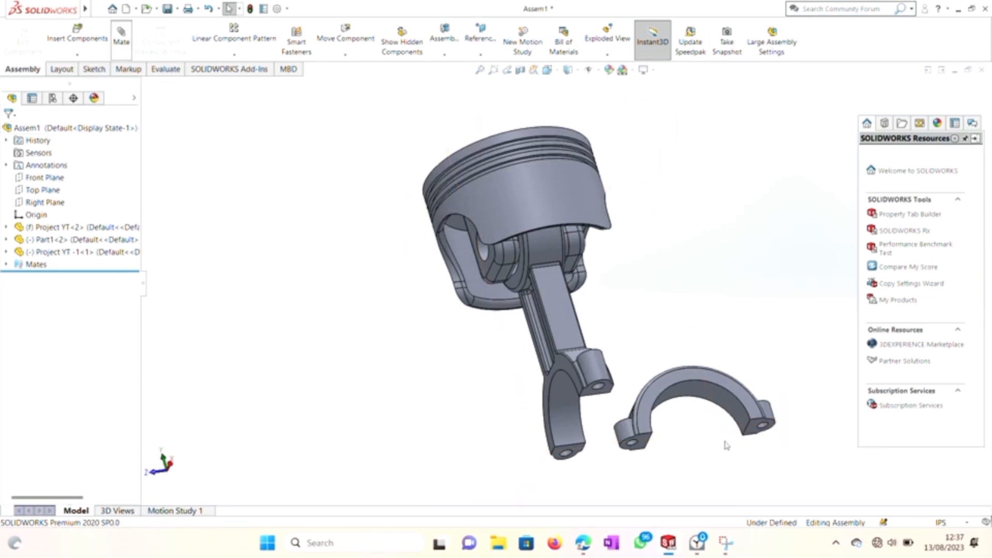
{"action": "left_click", "coordinate": [757, 433]}
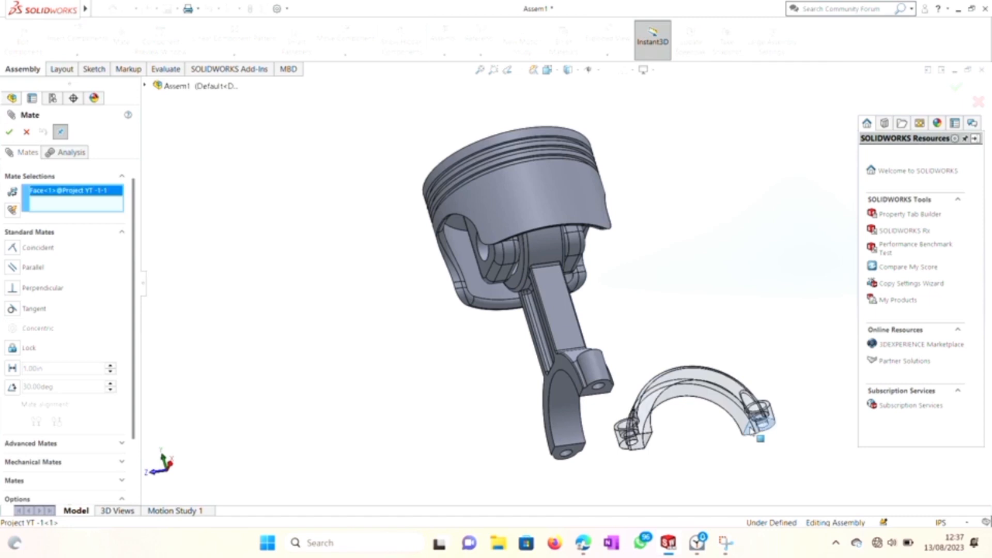
{"action": "left_click", "coordinate": [601, 393]}
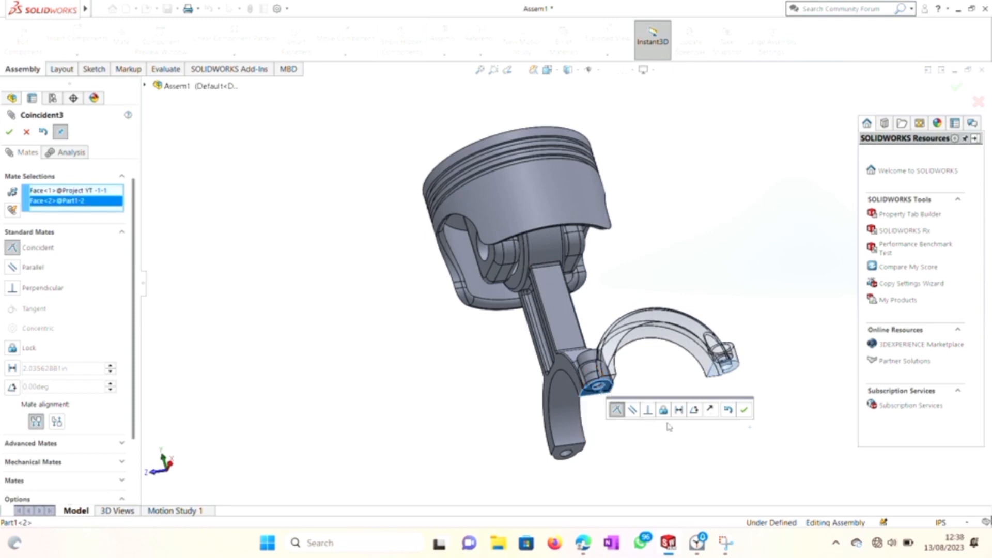
{"action": "left_click", "coordinate": [712, 409]}
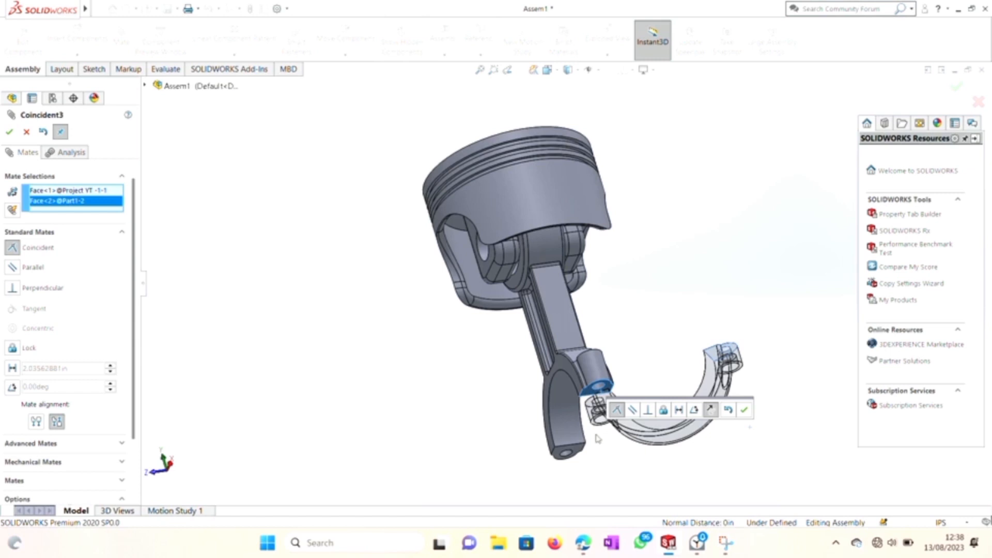
{"action": "key", "text": "Escape"}
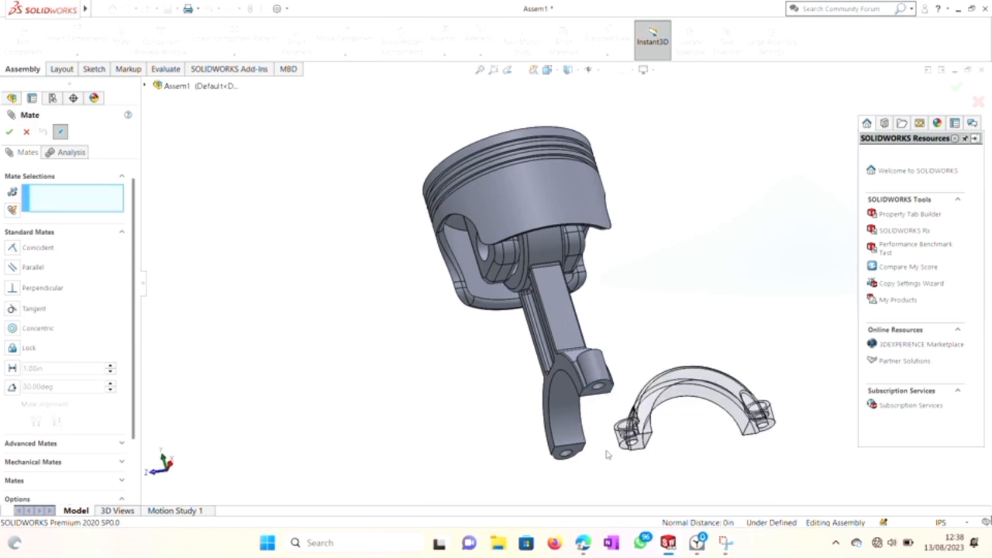
{"action": "key", "text": "Escape"}
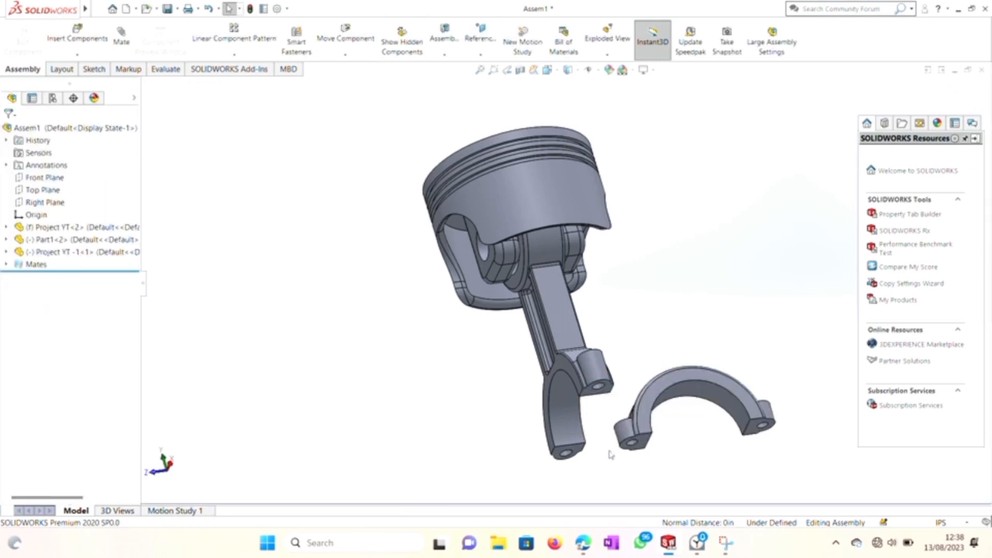
{"action": "left_click", "coordinate": [645, 447]}
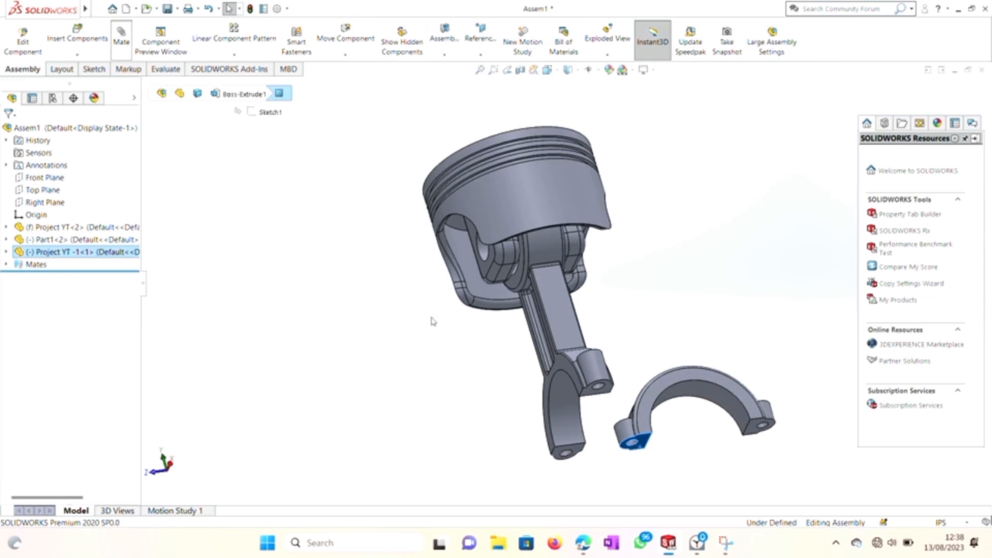
{"action": "left_click", "coordinate": [578, 449]}
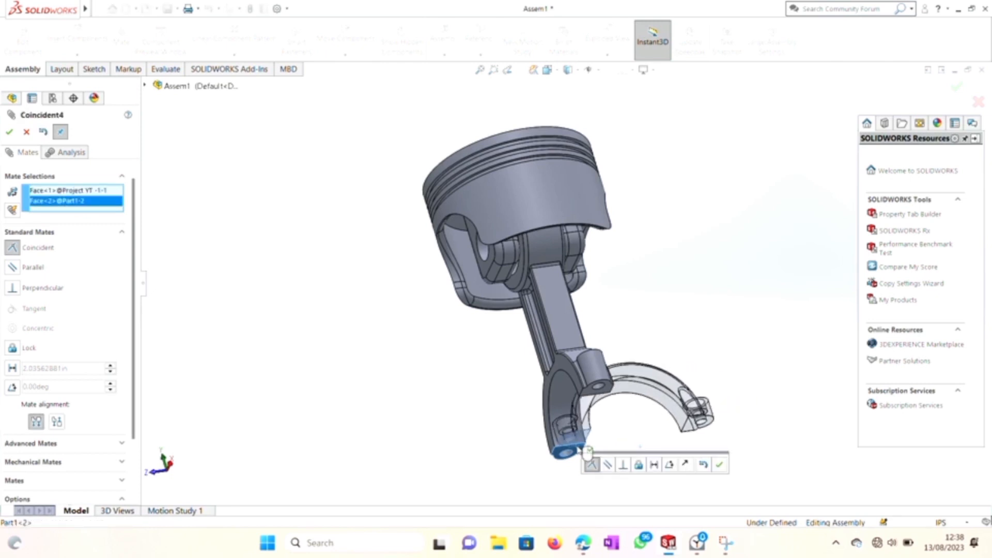
{"action": "left_click", "coordinate": [686, 465]}
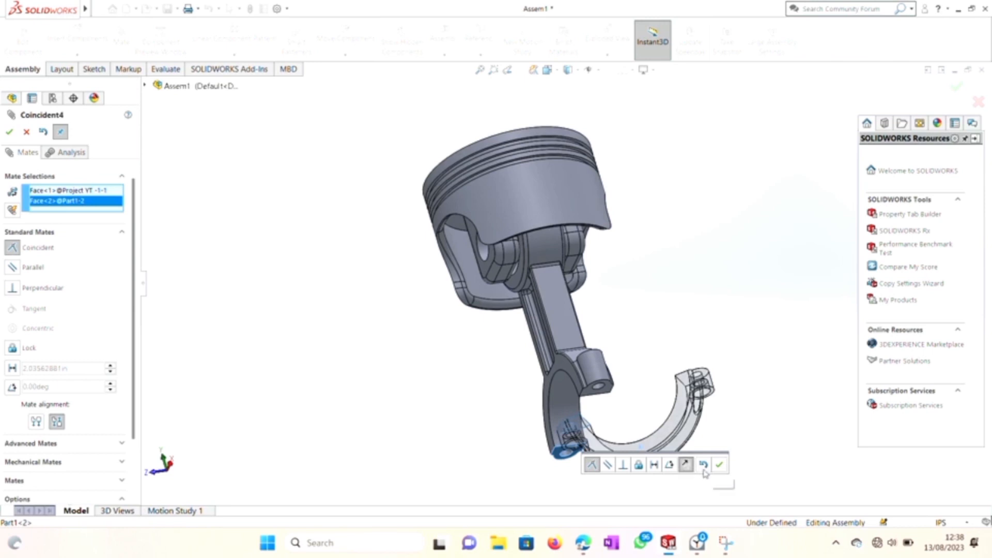
{"action": "left_click", "coordinate": [703, 464]}
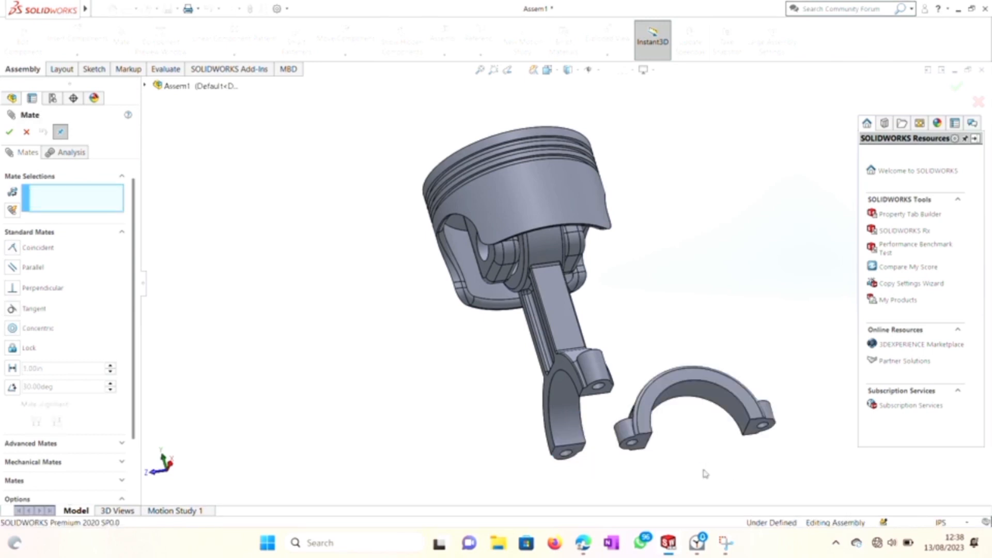
- Add a coincident mate with flipped alignment between the rod cap's flat end face and the connecting rod's big-end joint face
{"action": "left_click", "coordinate": [756, 435]}
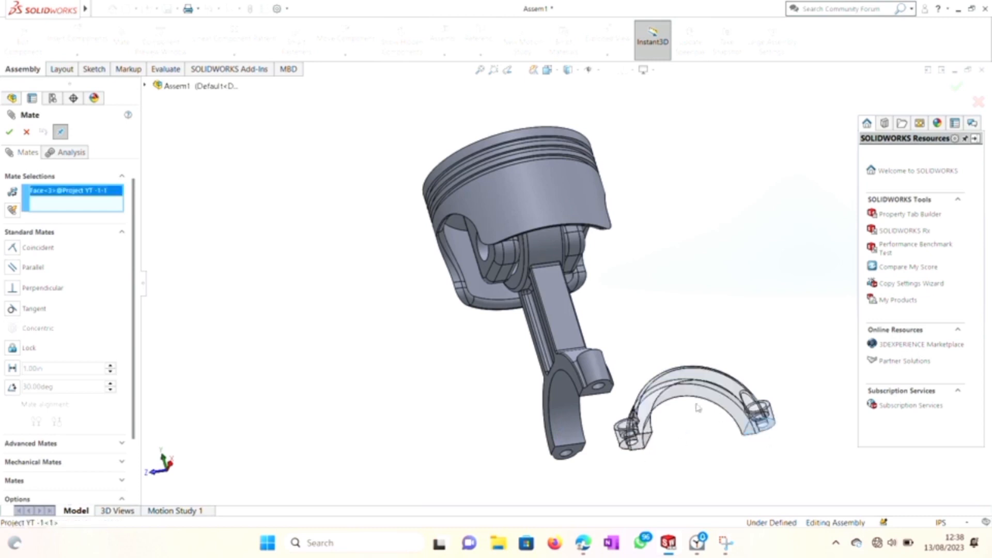
{"action": "left_click", "coordinate": [610, 387]}
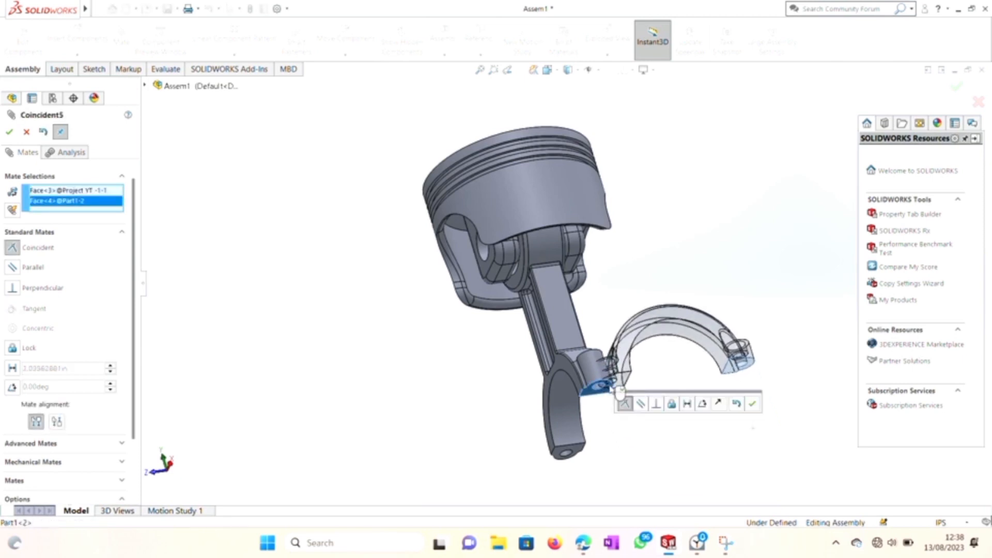
{"action": "left_click", "coordinate": [718, 404]}
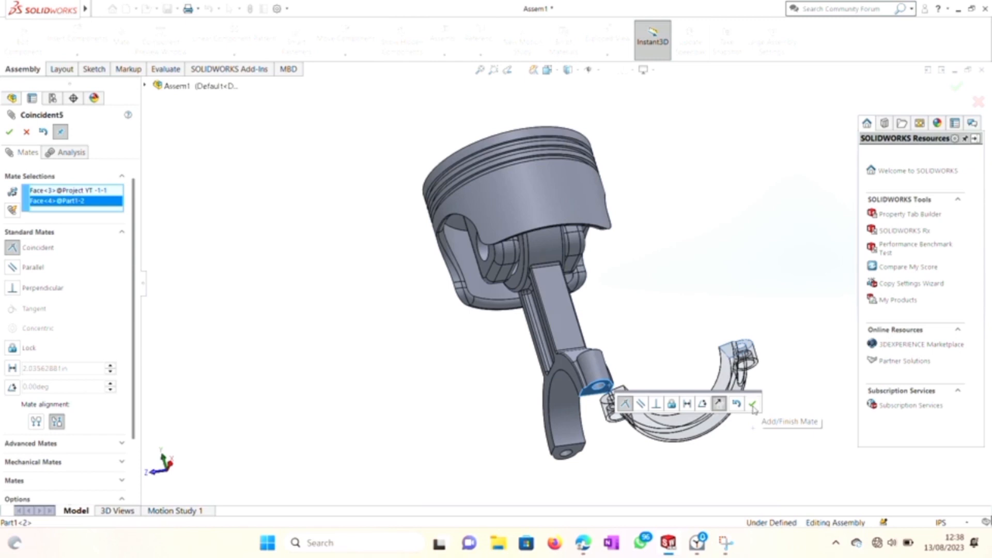
{"action": "left_click", "coordinate": [754, 409]}
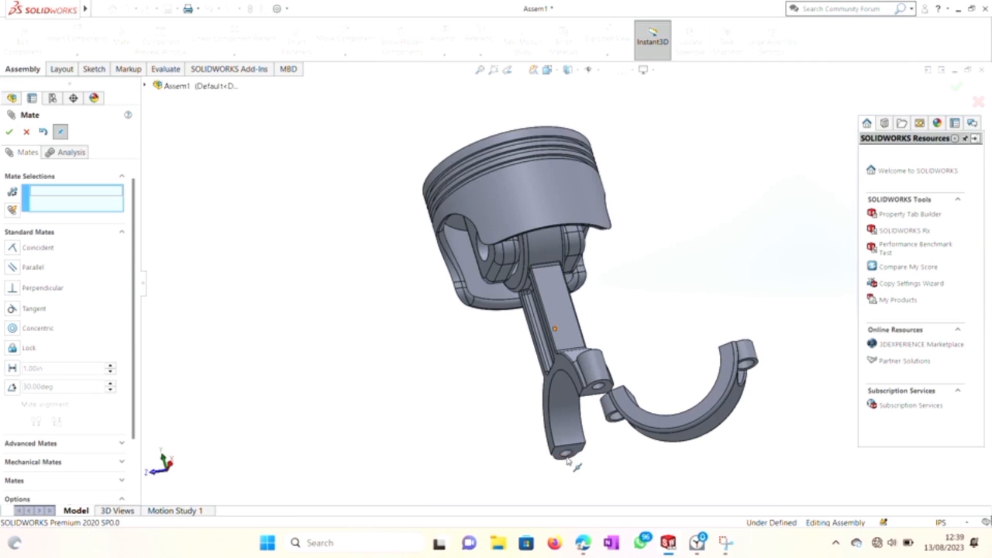
- Add a concentric mate between the bolt hole in the rod's lower big-end lug and the matching bolt hole in the cap
{"action": "left_click", "coordinate": [568, 456]}
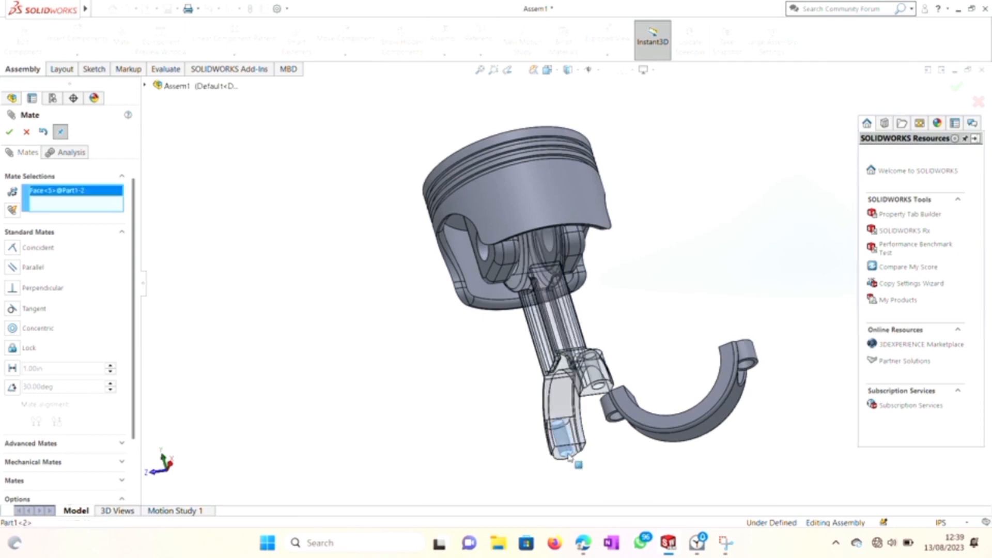
{"action": "left_click", "coordinate": [617, 419]}
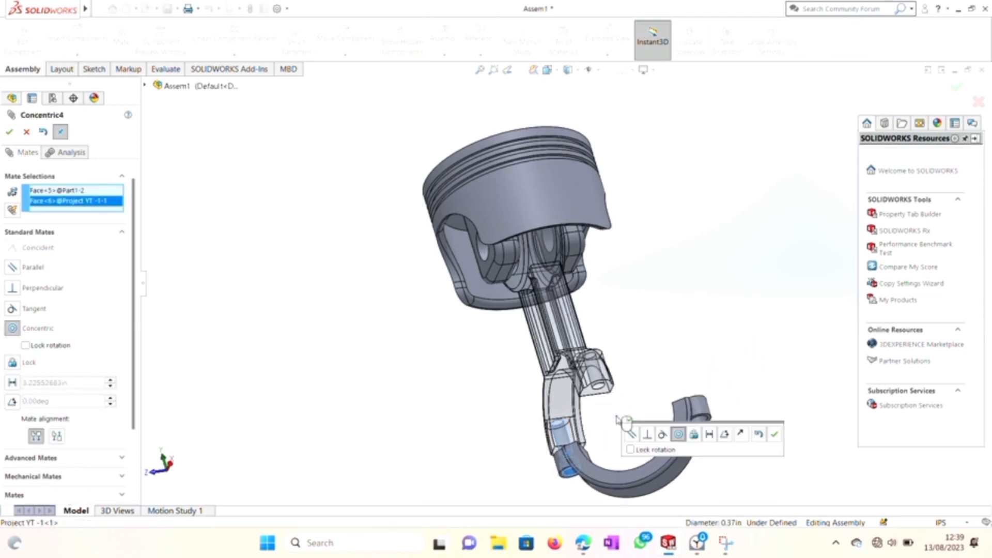
{"action": "left_click", "coordinate": [773, 438]}
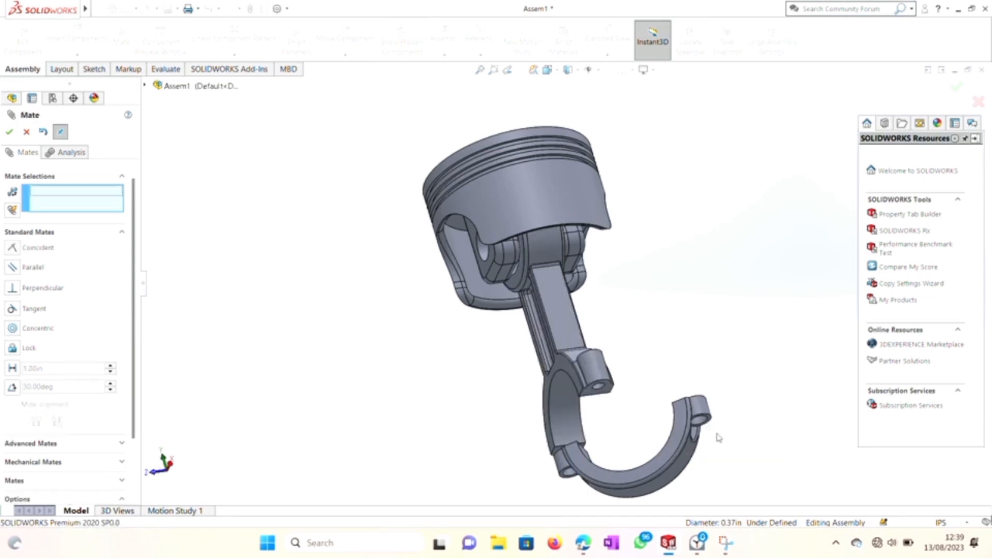
- Add a concentric mate between the cap's other bolt hole and the hole edge on the rod's upper lug, and finish mating
{"action": "left_click", "coordinate": [696, 425]}
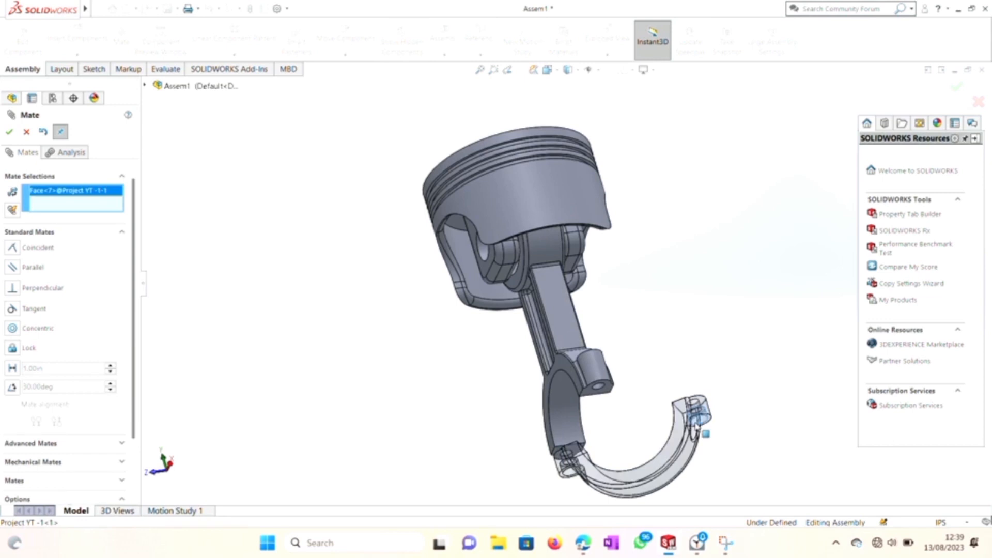
{"action": "left_click", "coordinate": [600, 387]}
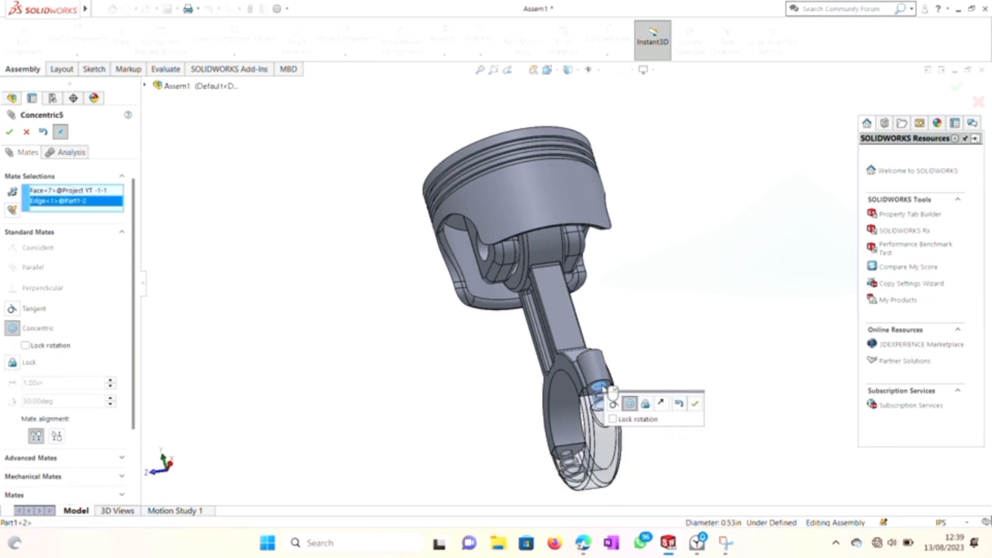
{"action": "left_click", "coordinate": [695, 403]}
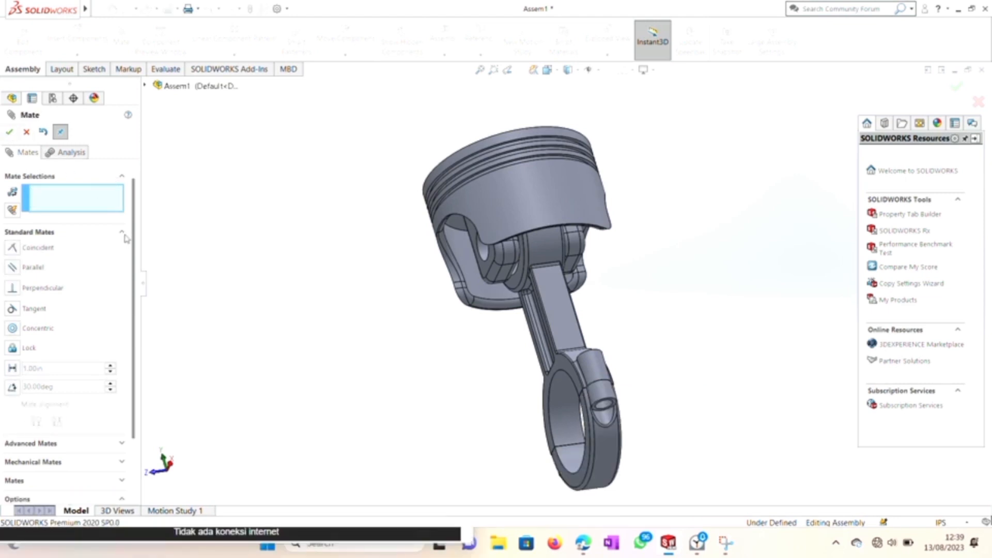
{"action": "left_click", "coordinate": [10, 131]}
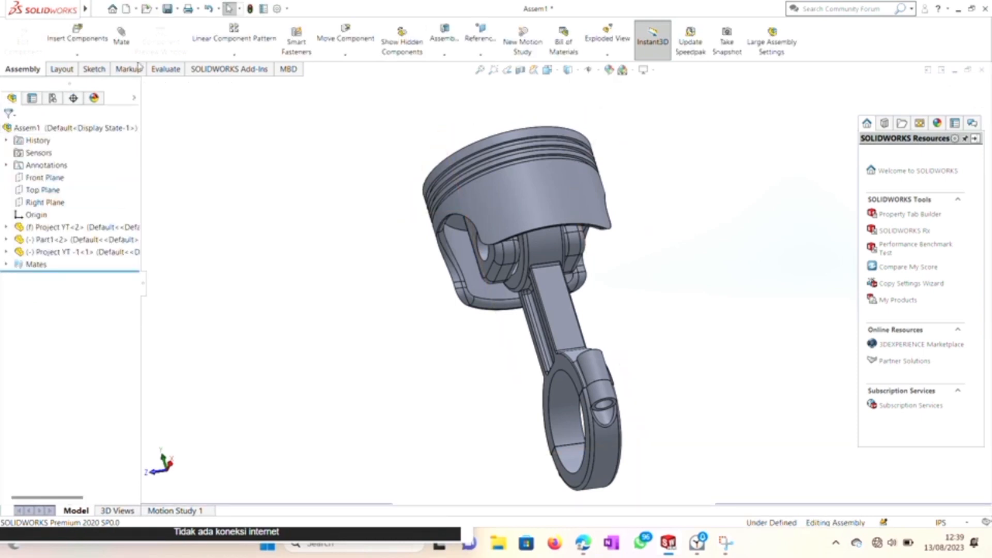
- Insert the piston pin part Project YT 0, turn it 90 degrees about Z and 90 about Y, and place it beside the piston
{"action": "left_click", "coordinate": [66, 41]}
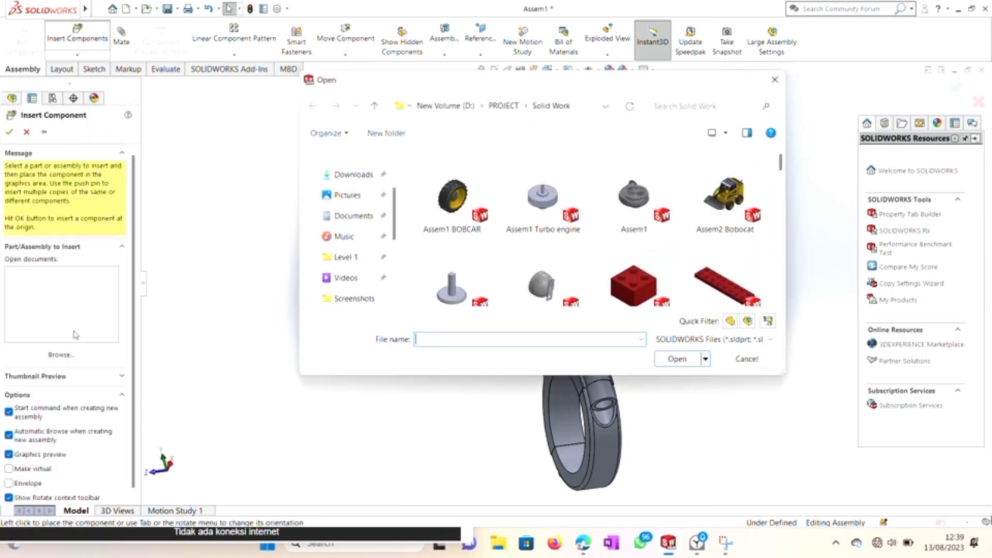
{"action": "scroll", "coordinate": [470, 279], "scroll_direction": "down", "scroll_amount": 10}
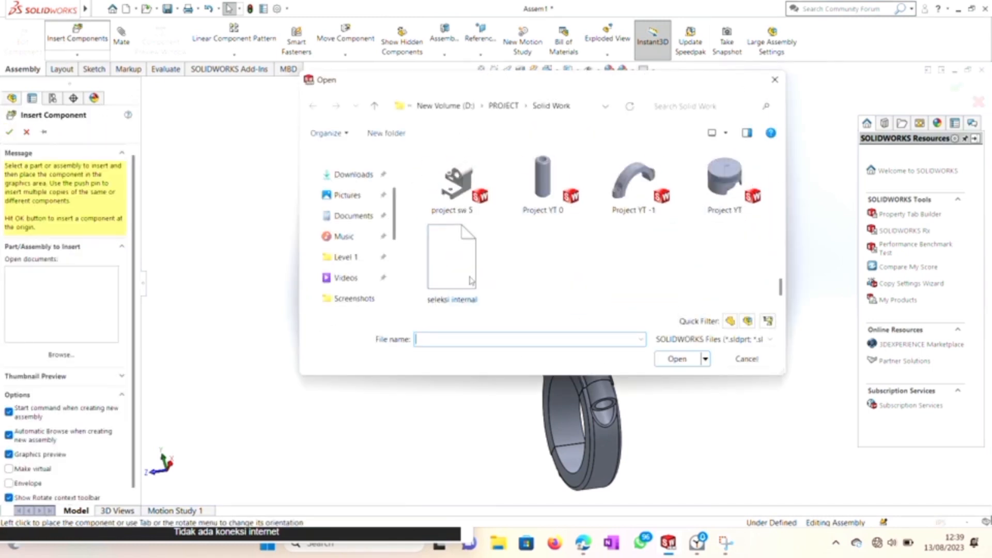
{"action": "double_click", "coordinate": [550, 185]}
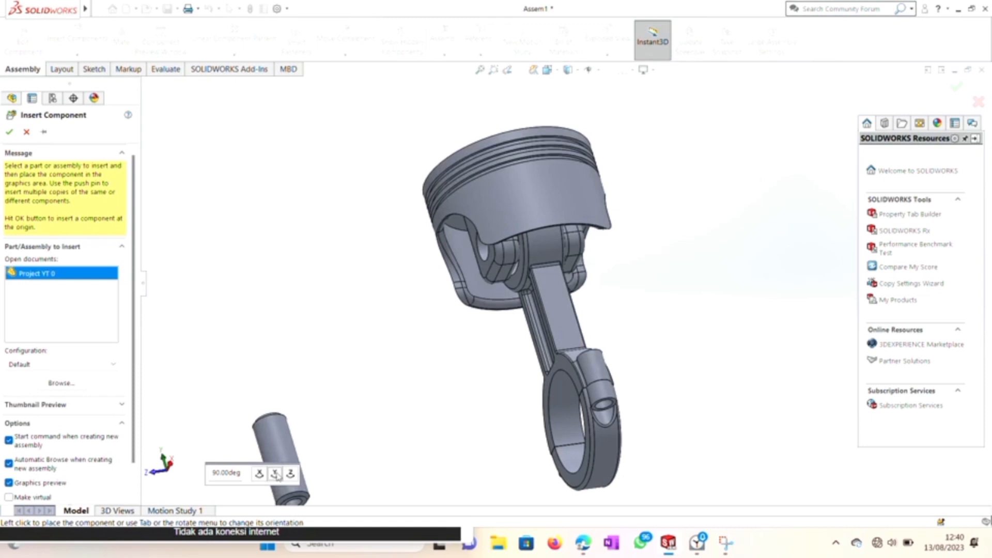
{"action": "left_click", "coordinate": [291, 474]}
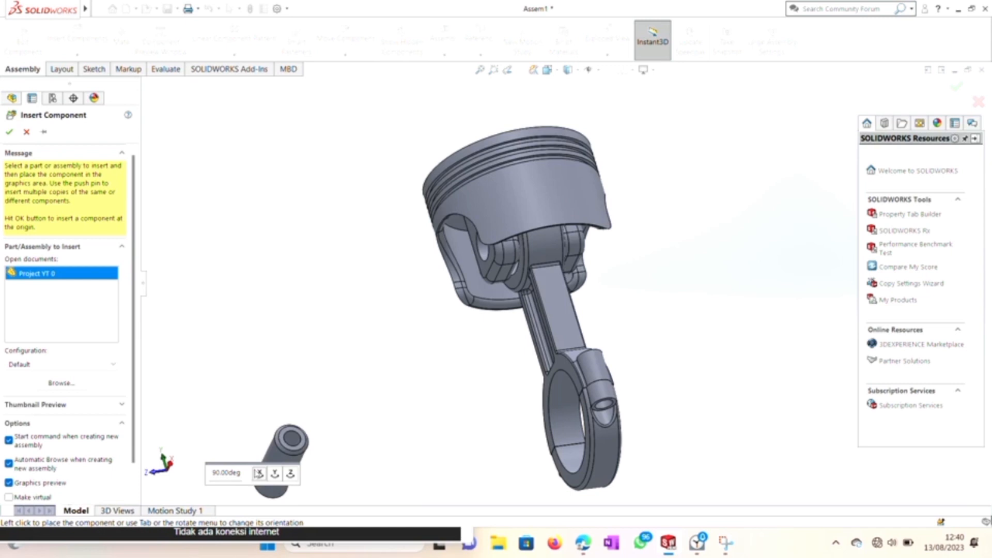
{"action": "left_click", "coordinate": [275, 474]}
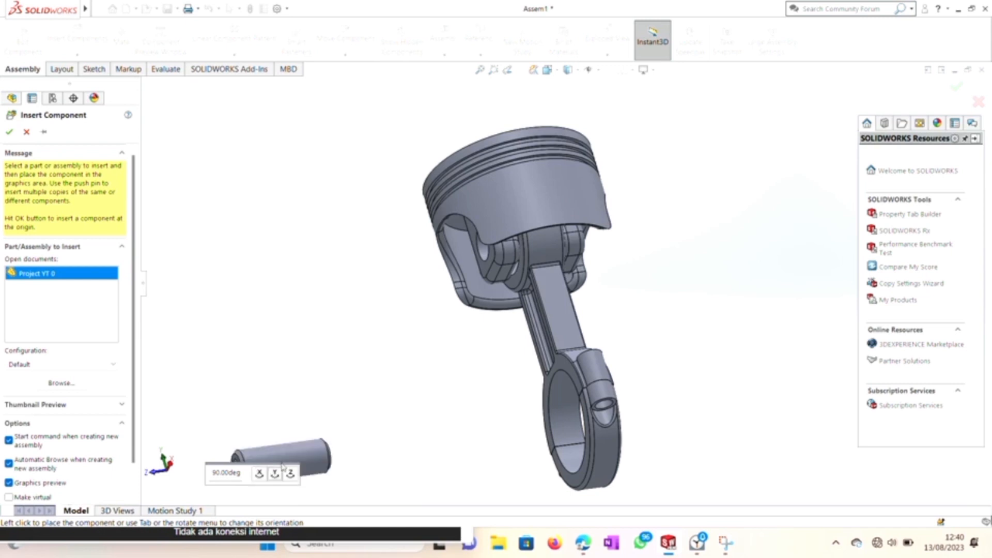
{"action": "scroll", "coordinate": [377, 289], "scroll_direction": "down", "scroll_amount": 2}
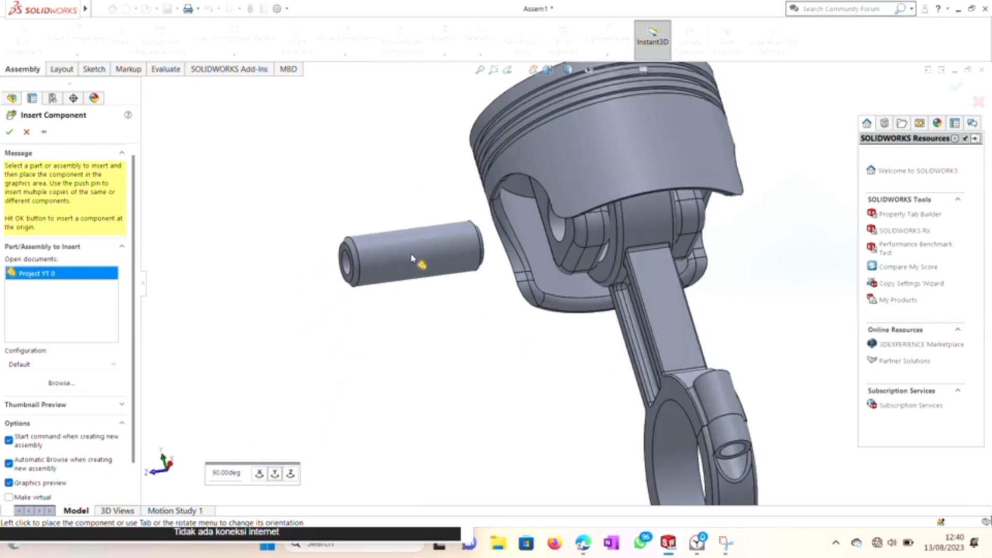
{"action": "left_click", "coordinate": [409, 254]}
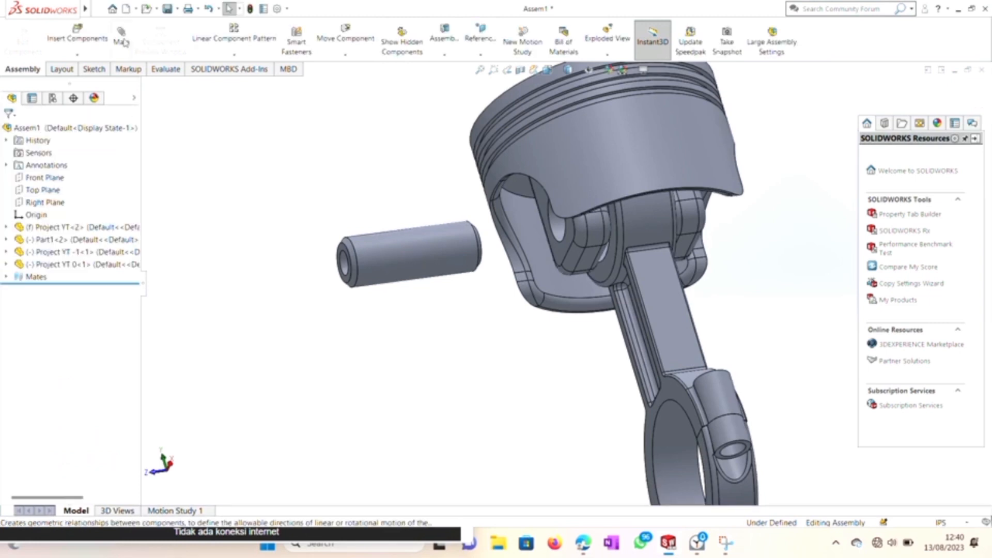
- Add a concentric mate between the pin's outer cylindrical face and the piston's pin hole
{"action": "left_click", "coordinate": [390, 251]}
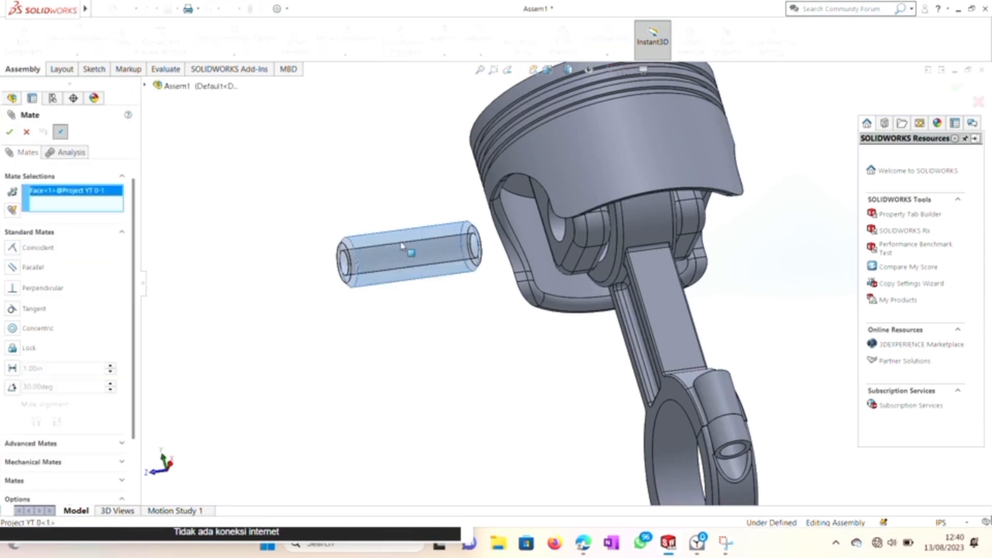
{"action": "left_click", "coordinate": [559, 230]}
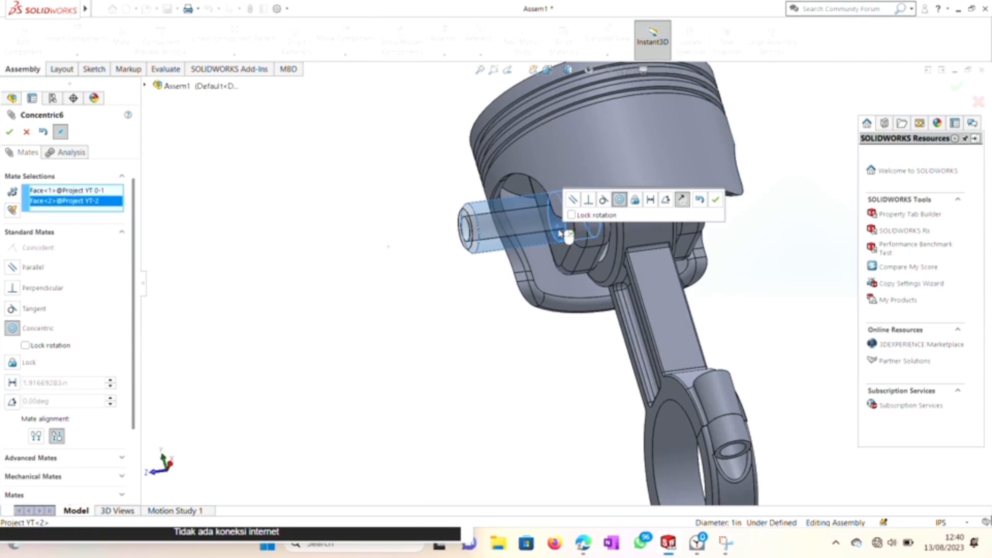
{"action": "left_click", "coordinate": [715, 201]}
{"action": "right_click", "coordinate": [448, 347]}
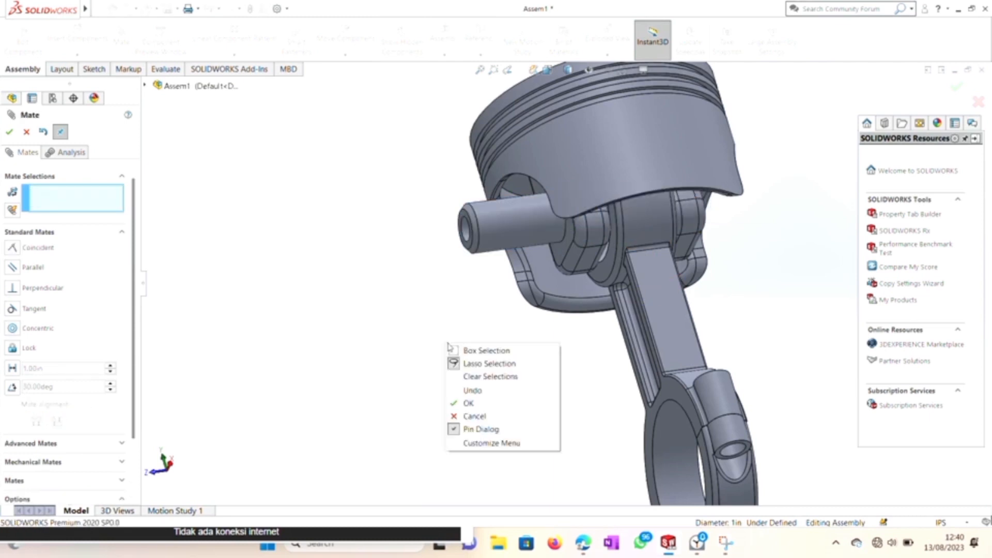
{"action": "left_click", "coordinate": [408, 323]}
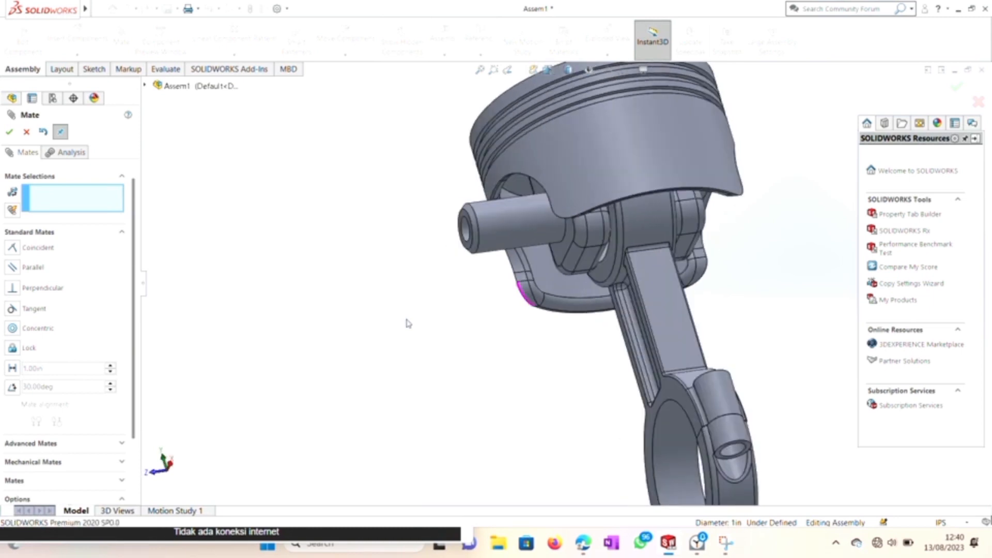
- Add a coincident mate between the piston pin's end face and the flat face around the piston's pin hole, and finish mating
{"action": "middle_click_drag", "start_coordinate": [406, 323], "coordinate": [407, 323]}
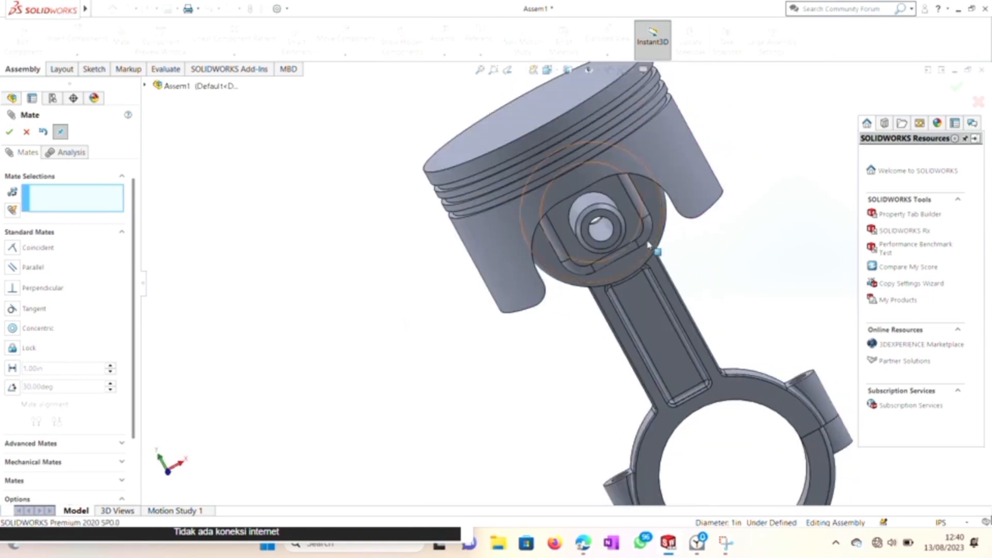
{"action": "left_click", "coordinate": [616, 237]}
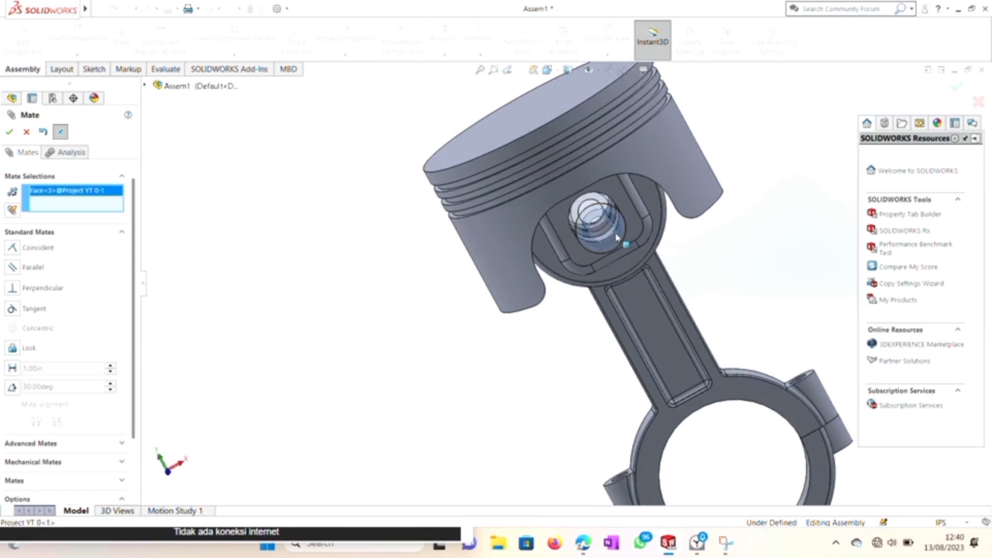
{"action": "left_click", "coordinate": [634, 230]}
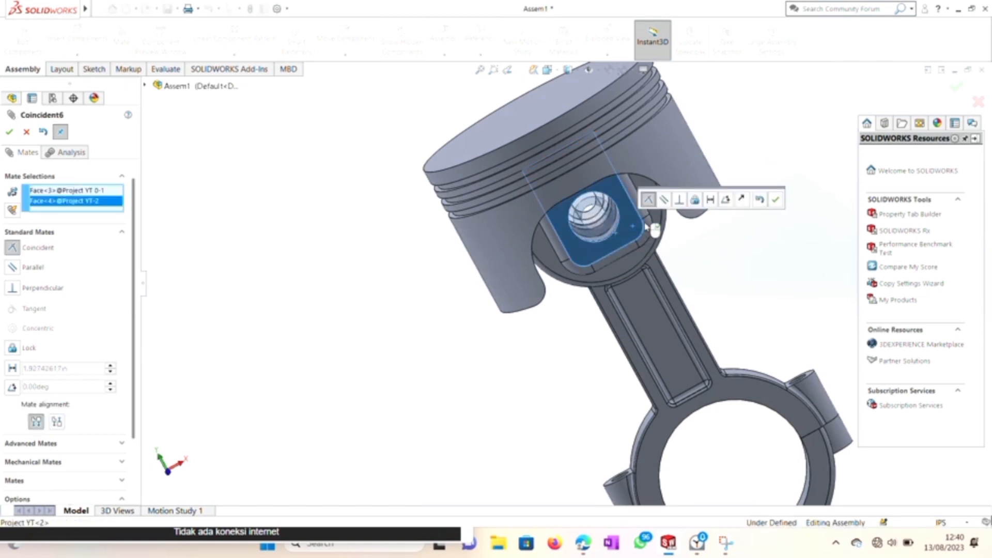
{"action": "left_click", "coordinate": [776, 201]}
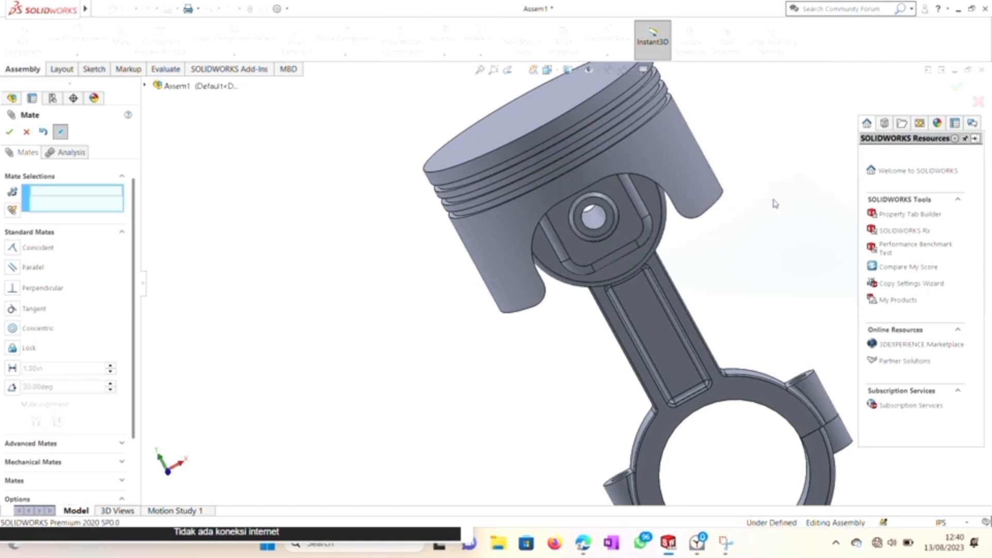
{"action": "scroll", "coordinate": [365, 279], "scroll_direction": "down", "scroll_amount": 5}
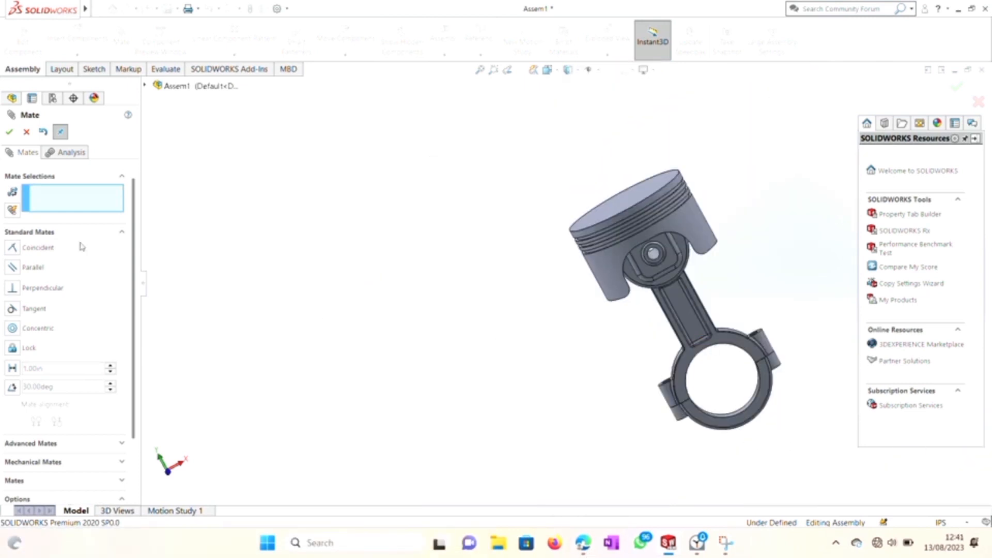
{"action": "left_click", "coordinate": [11, 134]}
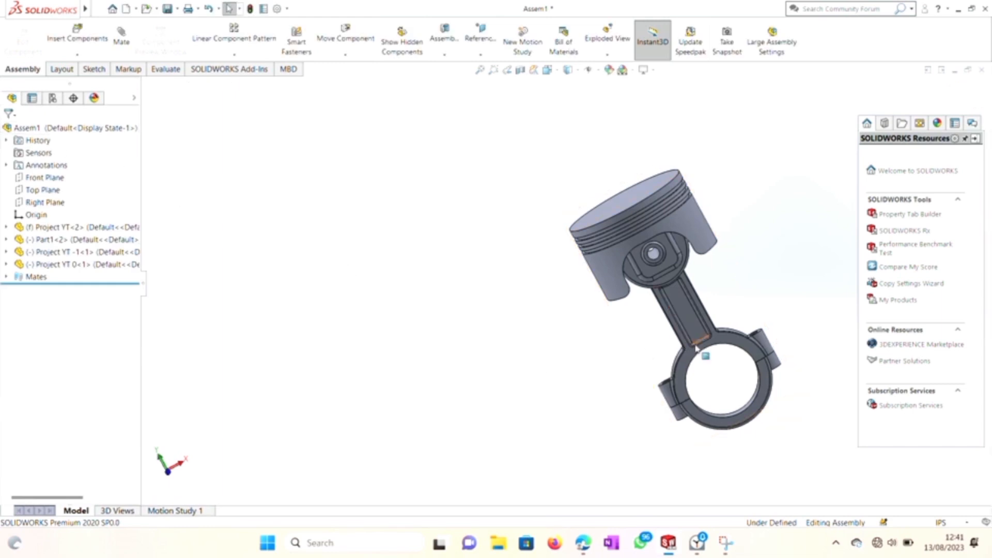
- View the assembly normal to the Front Plane and swing the connecting rod back and forth about the piston pin to test its motion
{"action": "left_click_drag", "start_coordinate": [690, 350], "coordinate": [639, 370]}
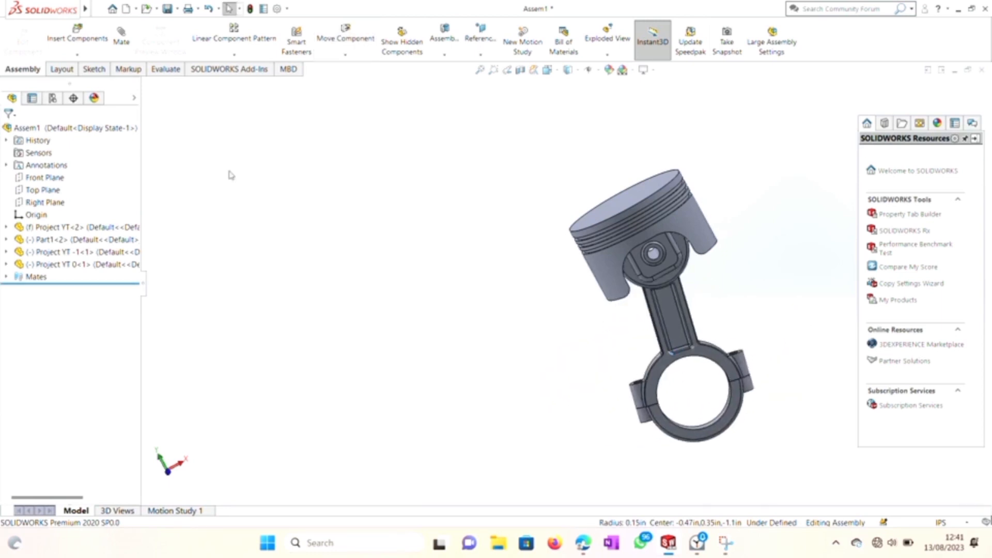
{"action": "left_click", "coordinate": [46, 192]}
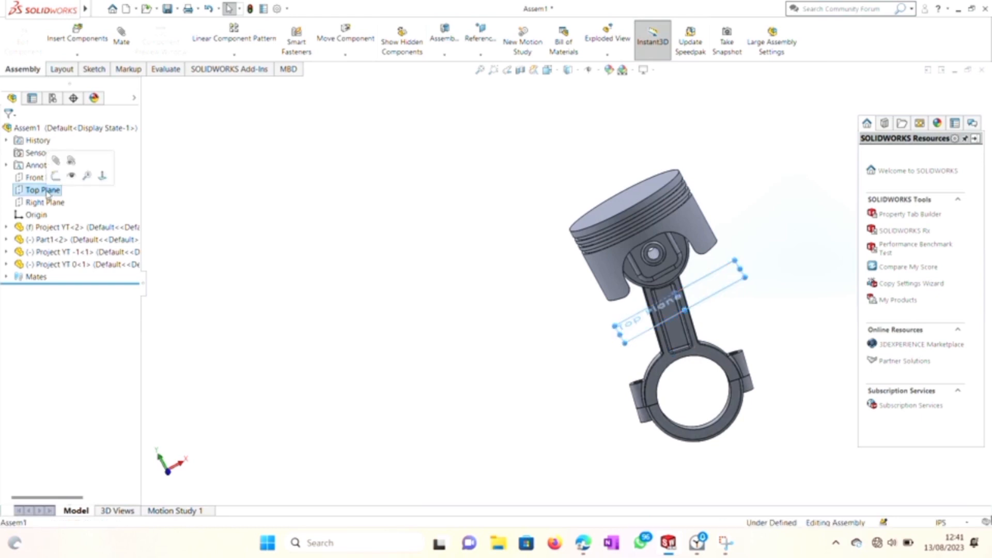
{"action": "left_click", "coordinate": [34, 178]}
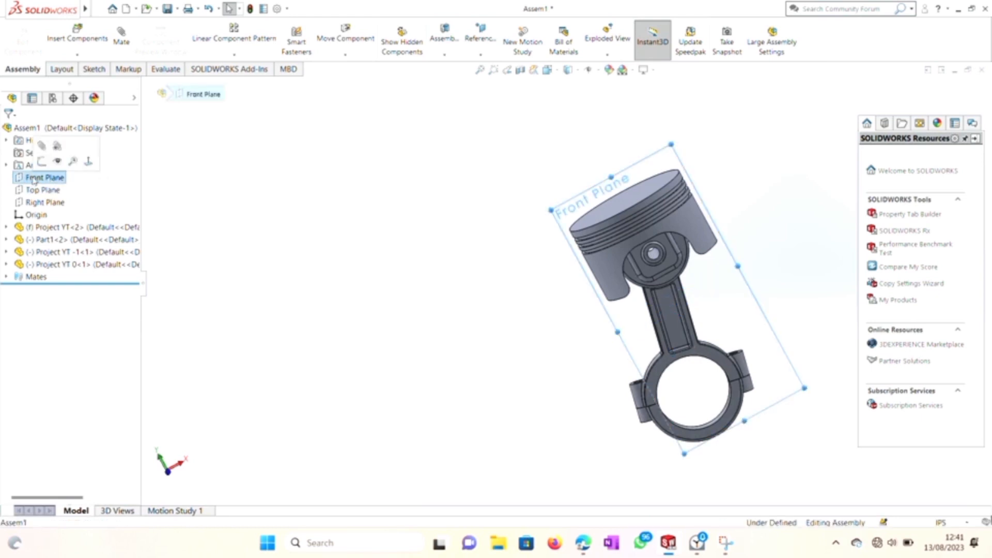
{"action": "left_click", "coordinate": [89, 161]}
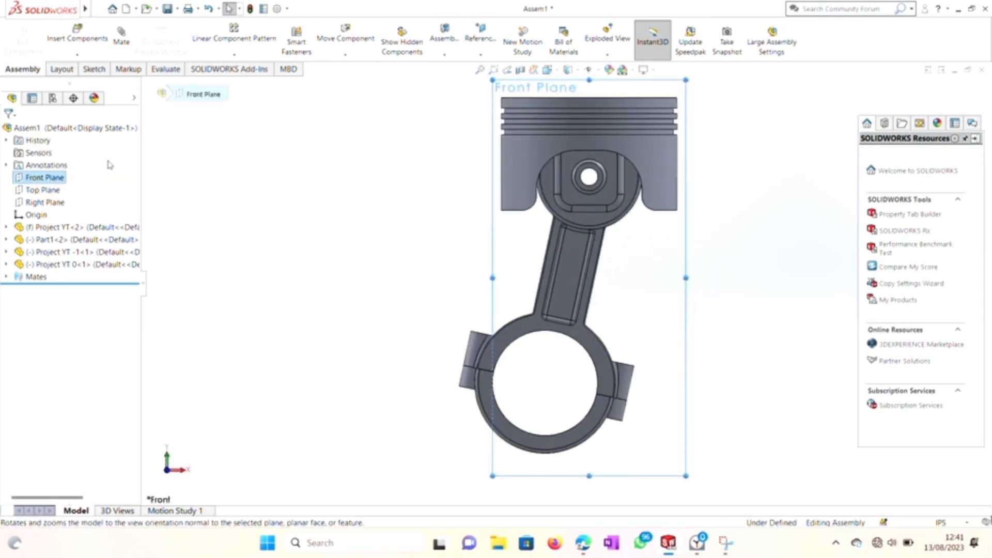
{"action": "left_click_drag", "start_coordinate": [512, 336], "coordinate": [852, 243]}
{"action": "left_click_drag", "start_coordinate": [778, 314], "coordinate": [368, 371]}
{"action": "key", "text": "Escape"}
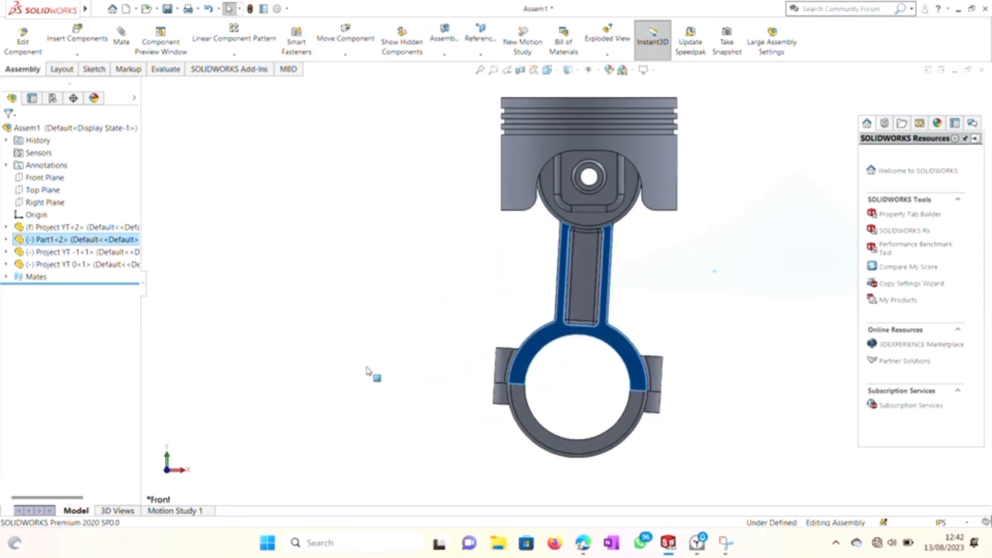